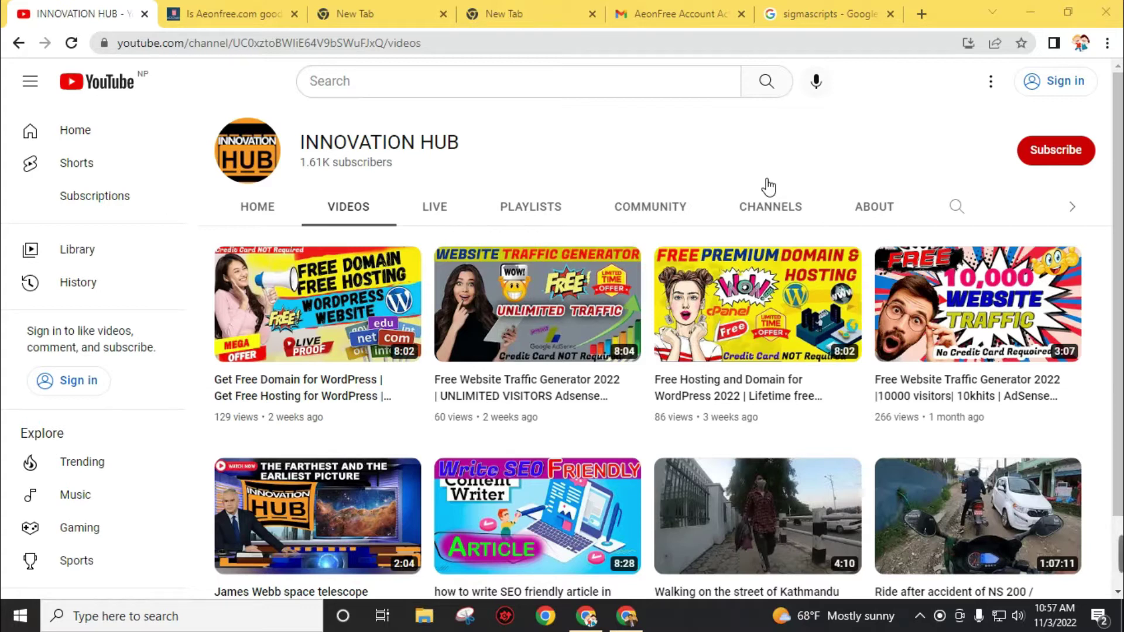
# - Switch from the YouTube channel to the 'Is Aeonfree.com good for web Hosting?' article tab
pyautogui.click(199, 13)
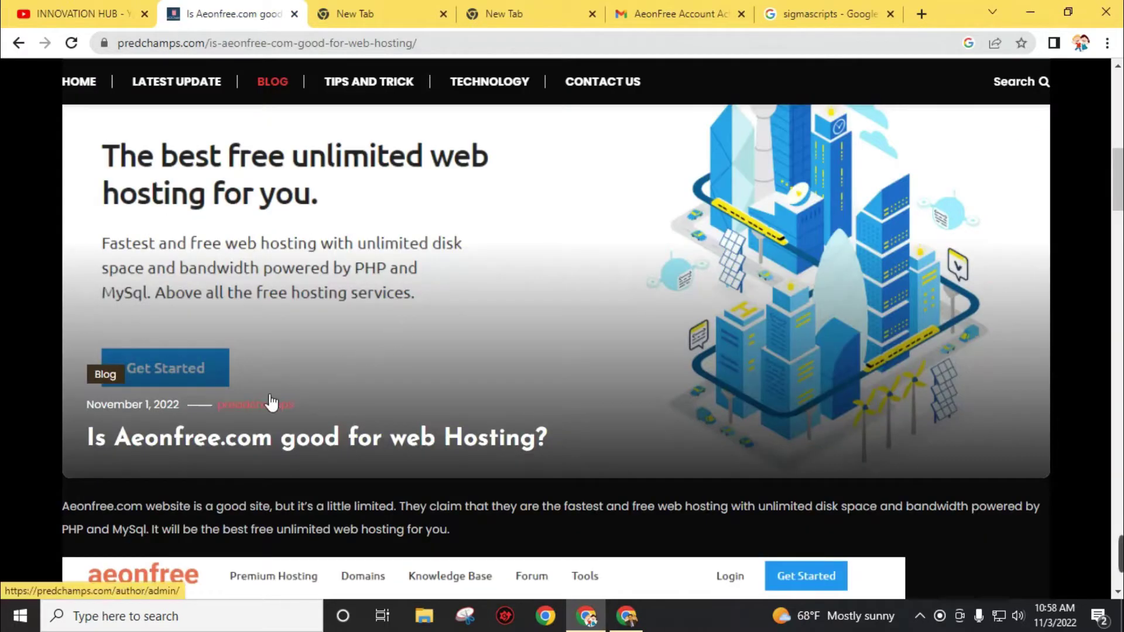
# - Read the predchamps.com Aeonfree review down to its Final Thought, then move to the blank tab
pyautogui.scroll(-5, 279, 450)
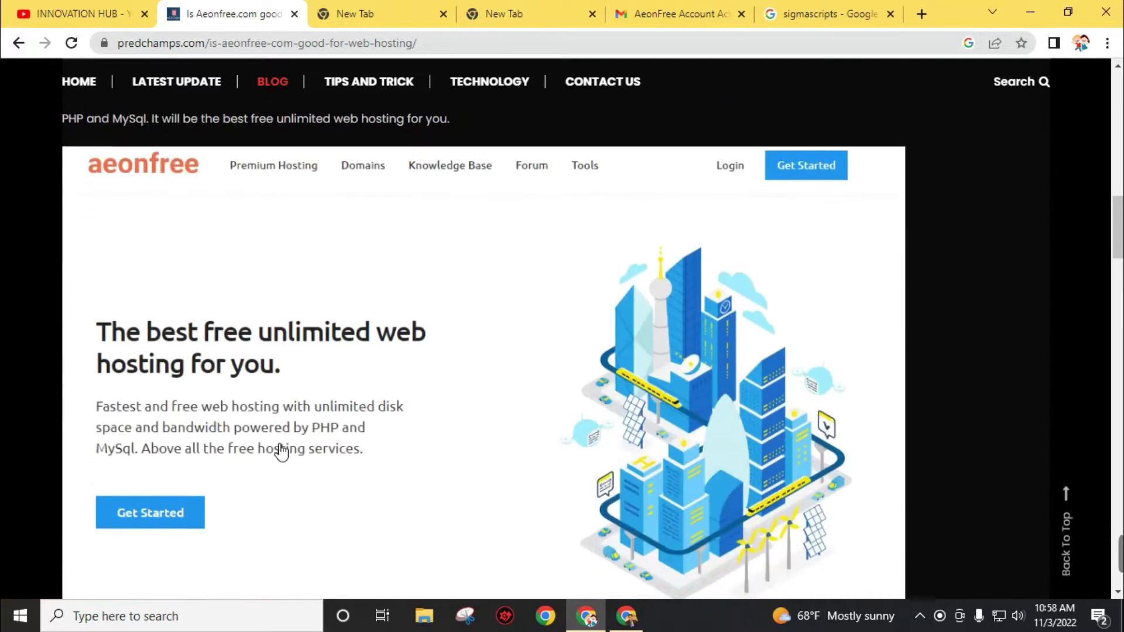
pyautogui.scroll(-10, 281, 450)
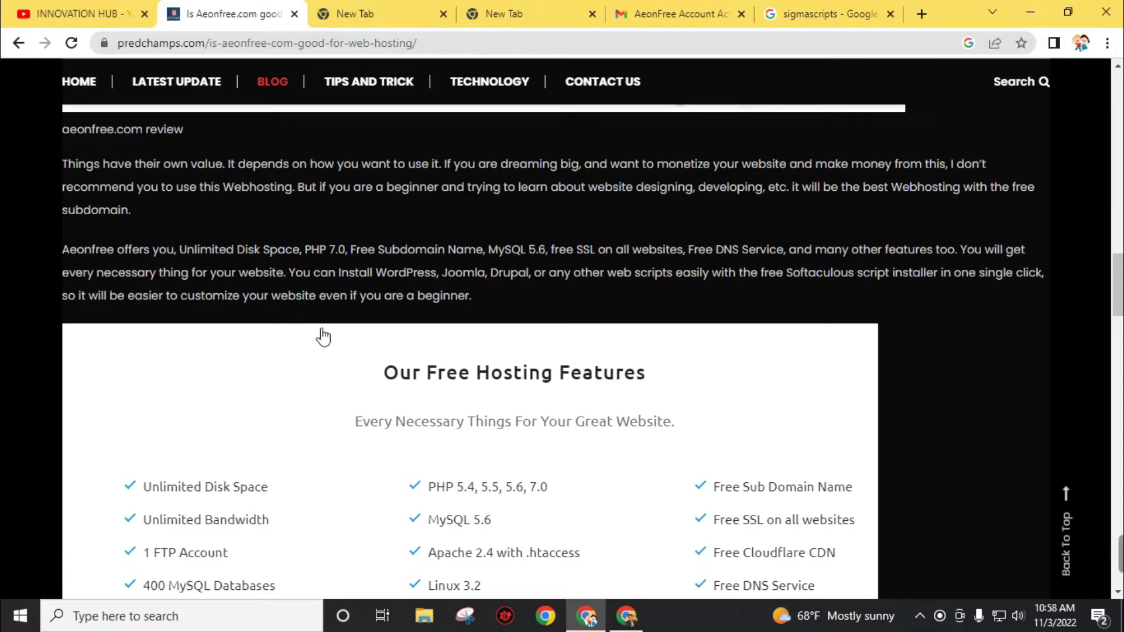
pyautogui.scroll(-8, 323, 337)
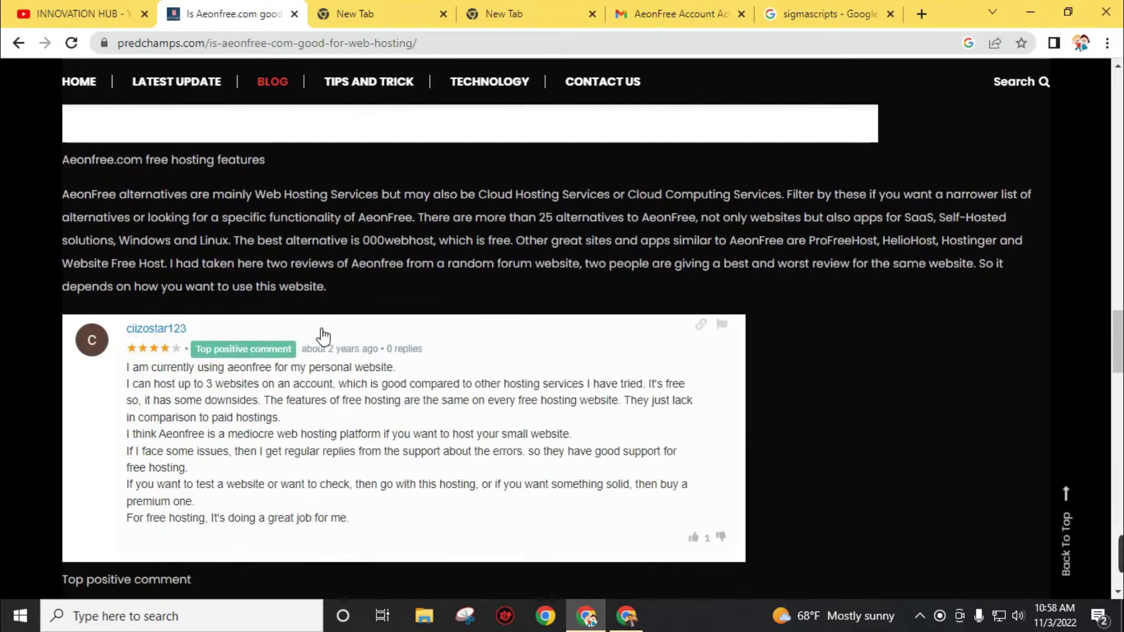
pyautogui.scroll(-1, 322, 336)
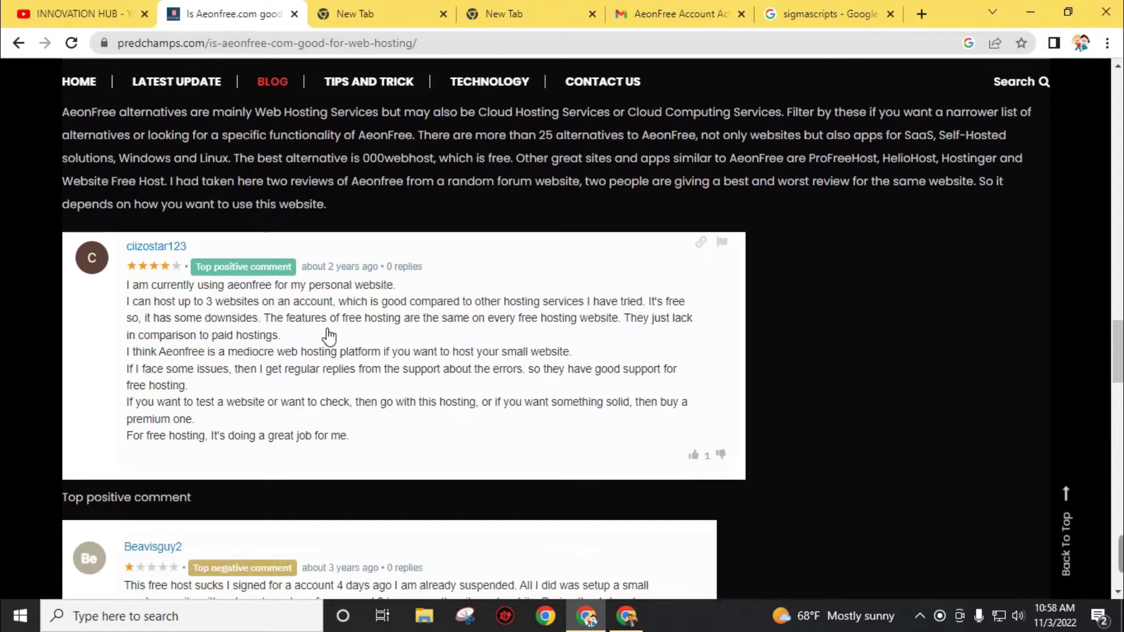
pyautogui.scroll(15, 330, 335)
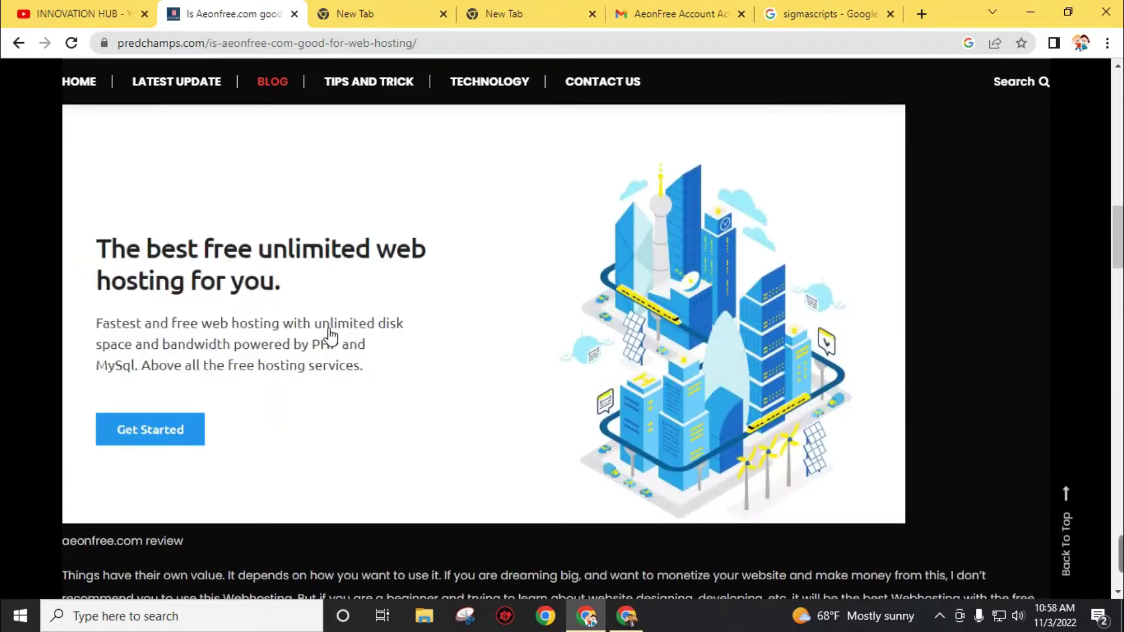
pyautogui.scroll(-2, 330, 335)
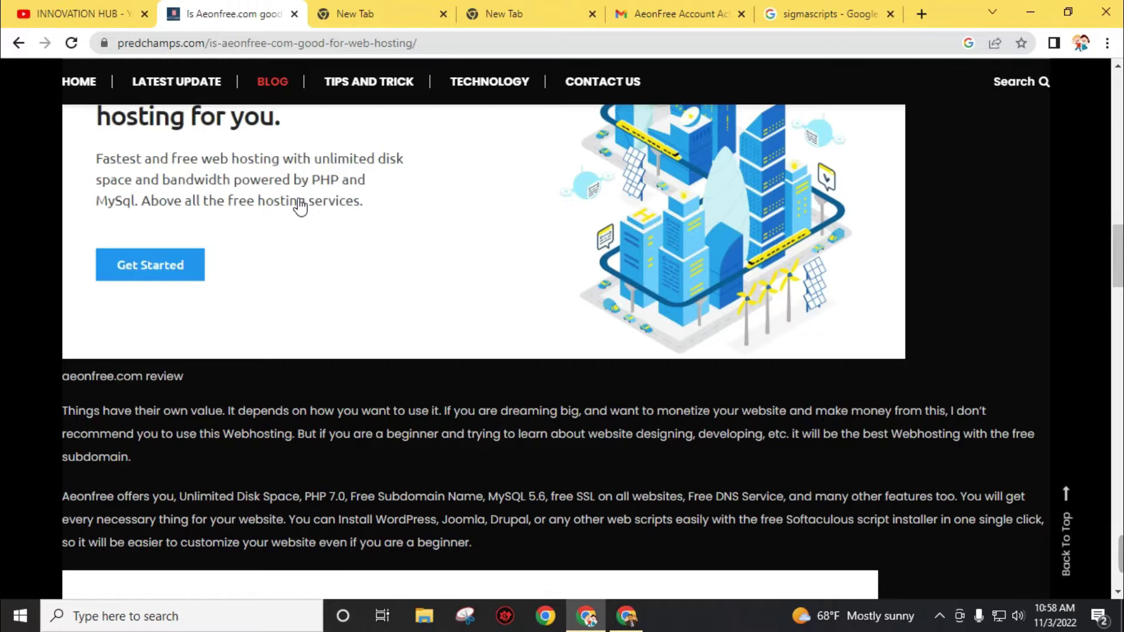
pyautogui.scroll(-20, 150, 332)
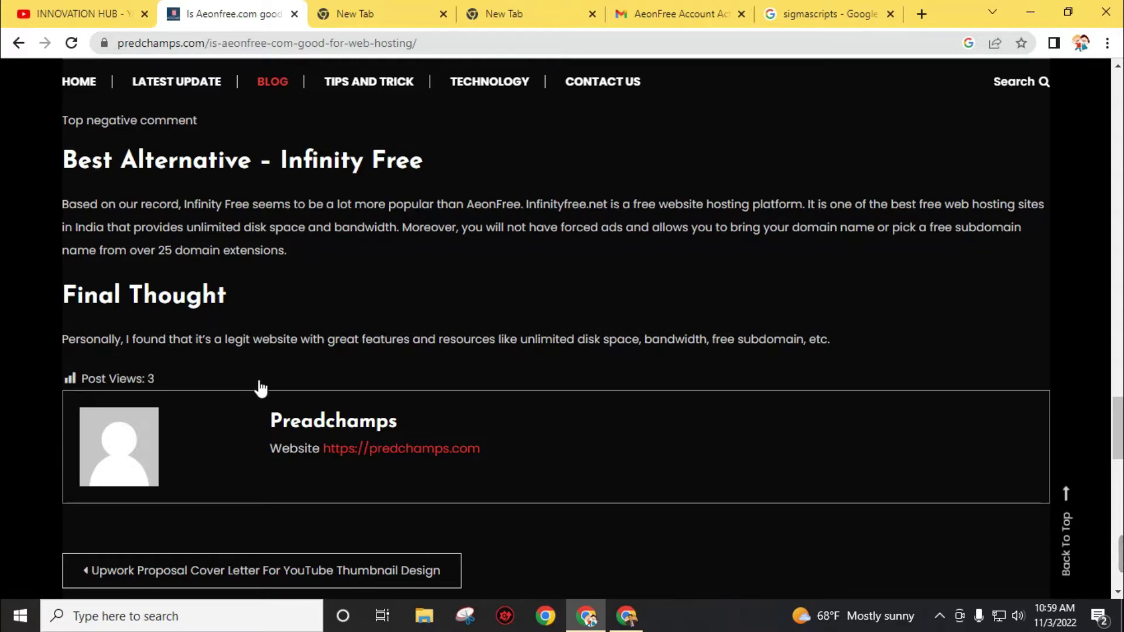
pyautogui.click(348, 9)
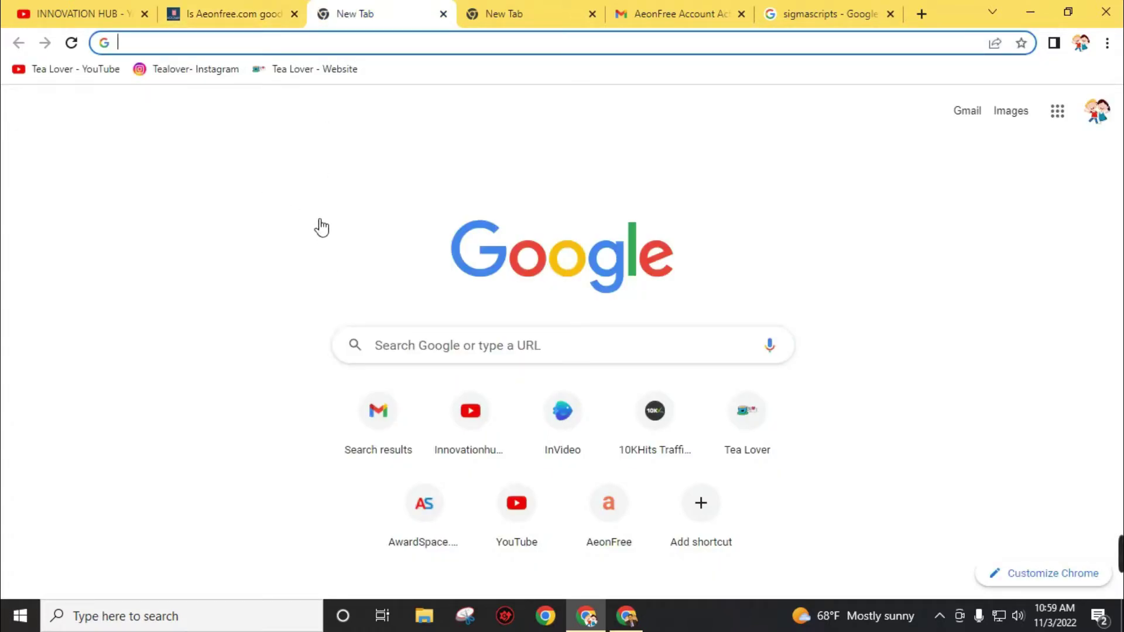
# - Google 'aeonfree' and open the aeonfree.com homepage from the top result
pyautogui.write('aeo')
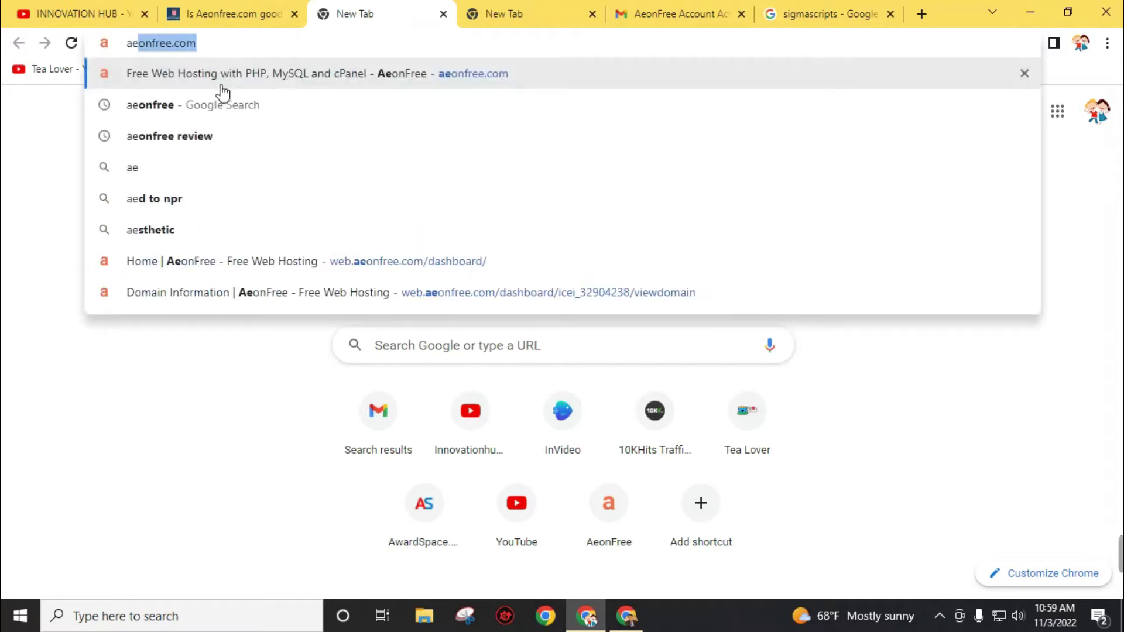
pyautogui.write('nfree')
pyautogui.click(223, 94)
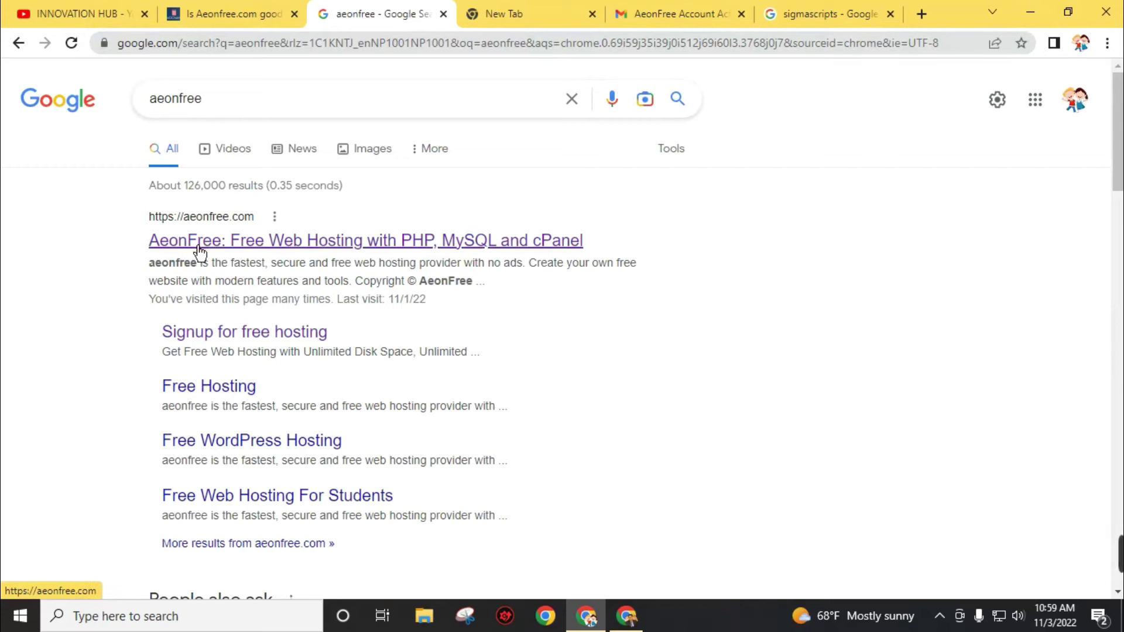
pyautogui.click(391, 250)
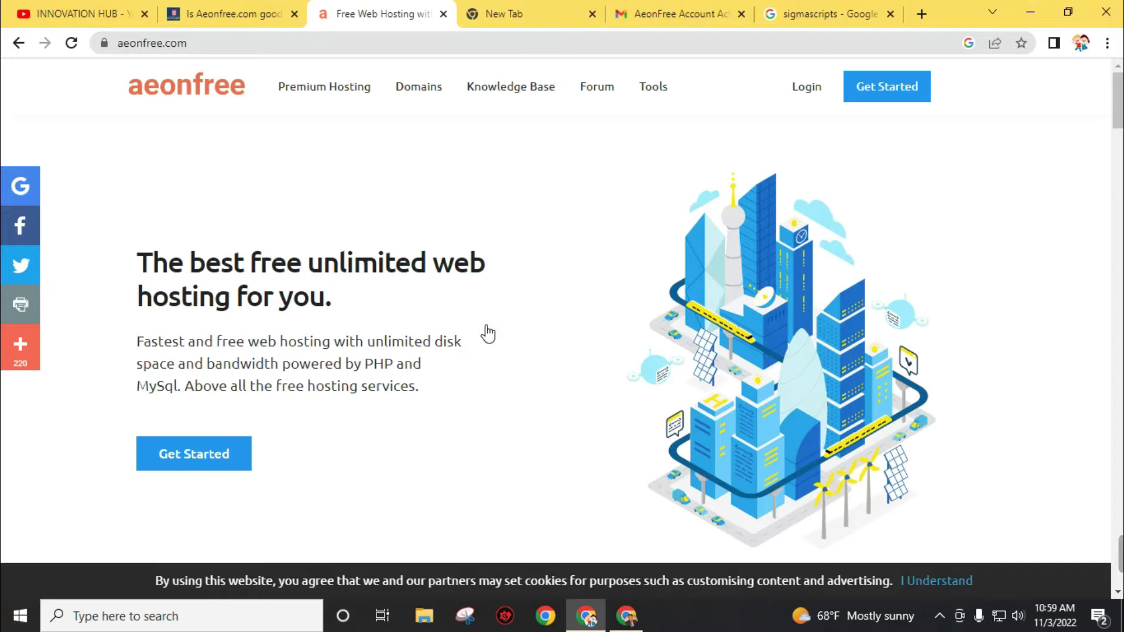
# - Scroll through the aeonfree.com features and FAQ sections, then return to the top
pyautogui.scroll(-12, 414, 335)
pyautogui.scroll(-14, 415, 334)
pyautogui.scroll(-15, 421, 336)
pyautogui.scroll(-2, 421, 336)
pyautogui.scroll(6, 420, 335)
pyautogui.scroll(-3, 419, 334)
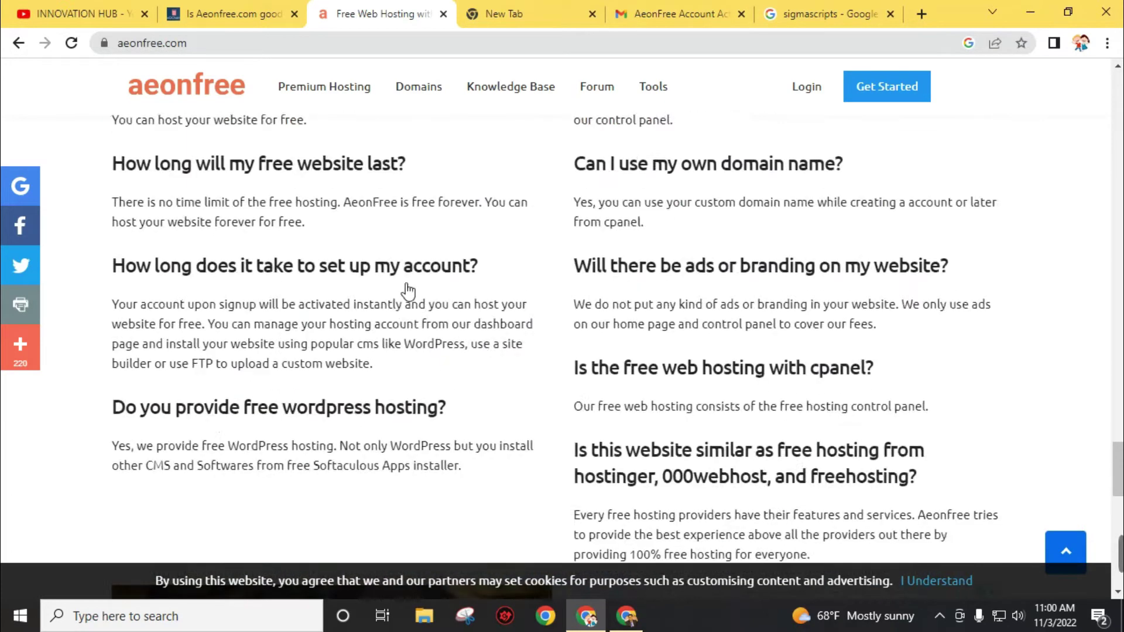
pyautogui.scroll(6, 408, 290)
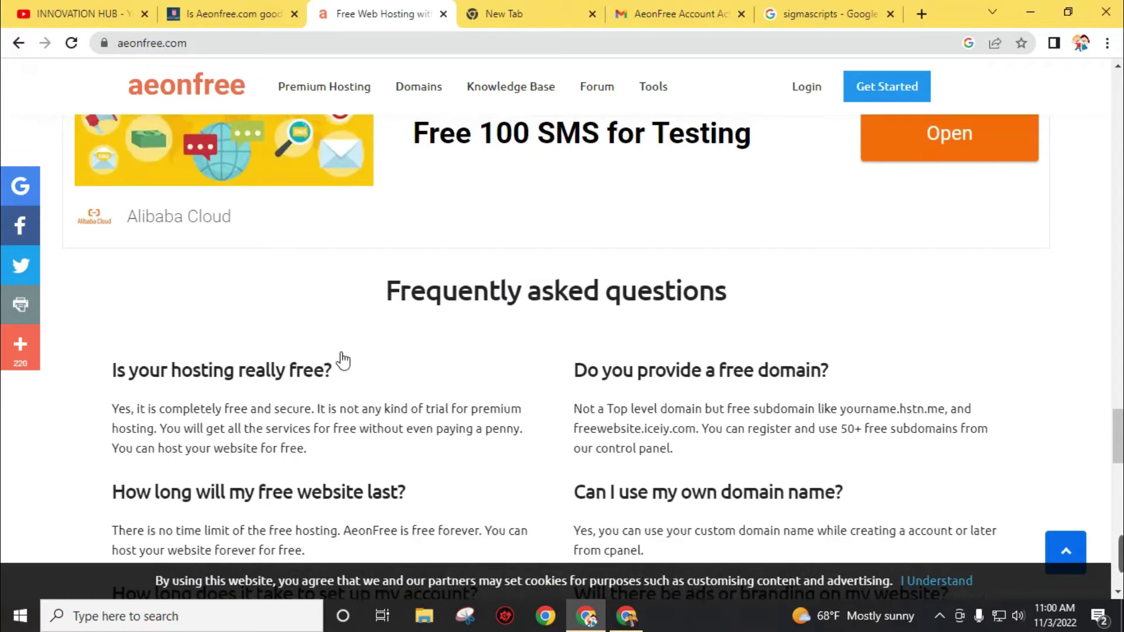
pyautogui.scroll(-12, 449, 363)
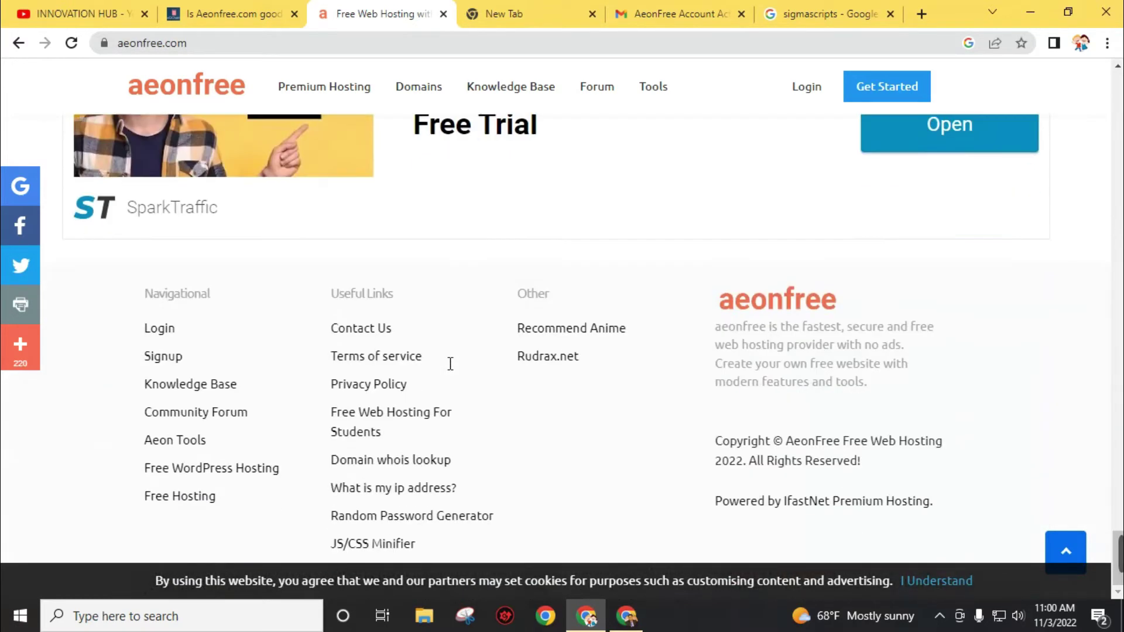
pyautogui.scroll(10, 449, 372)
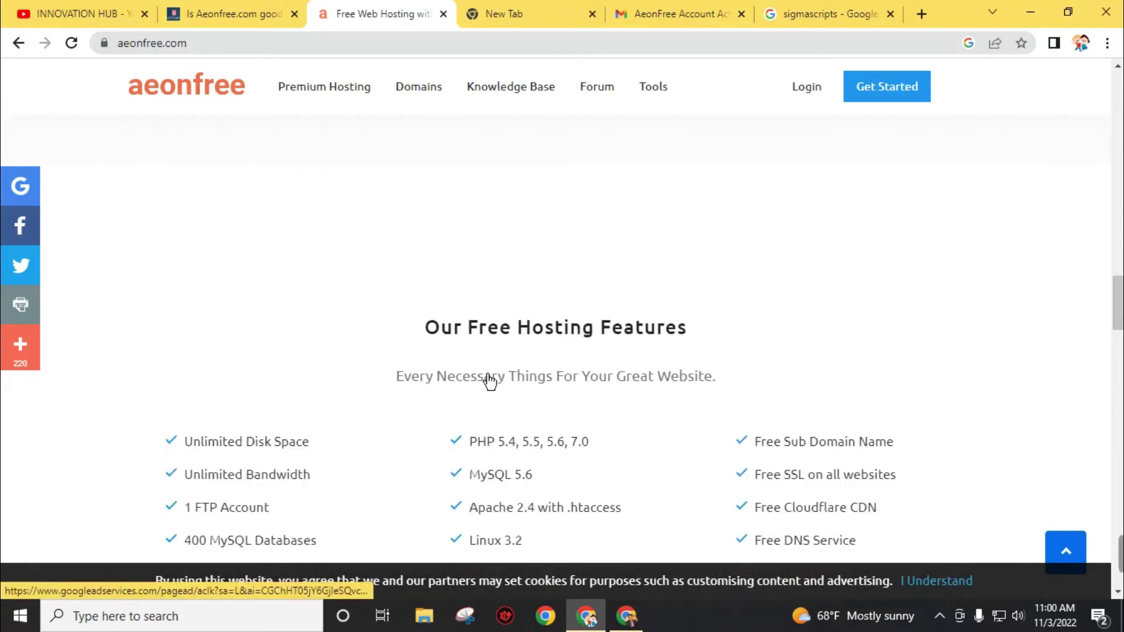
pyautogui.scroll(10, 509, 375)
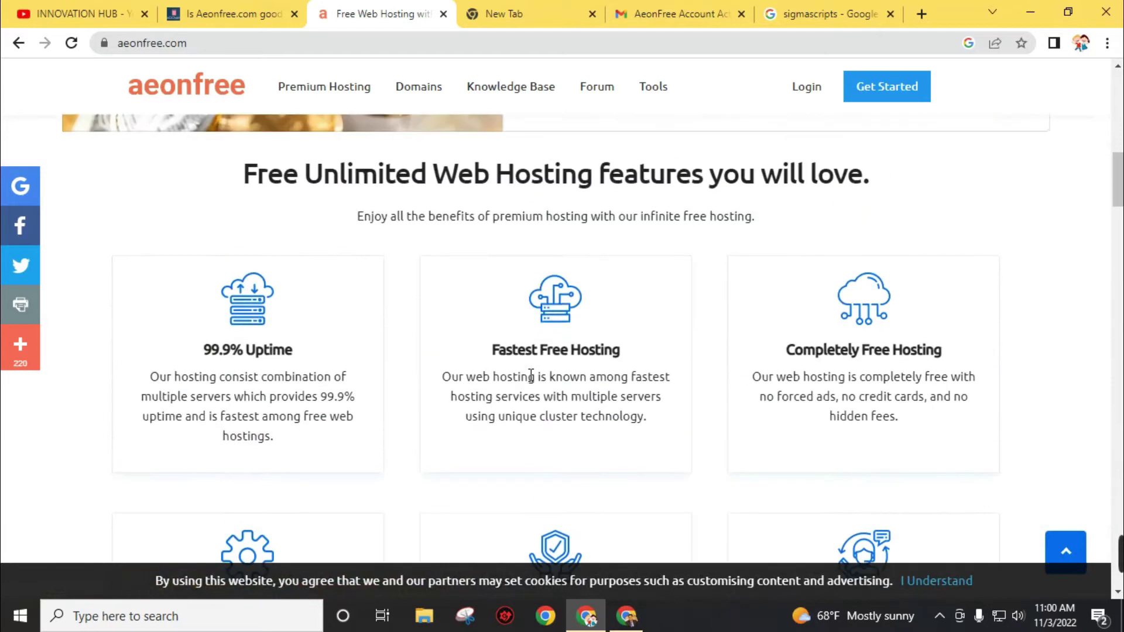
pyautogui.scroll(6, 531, 376)
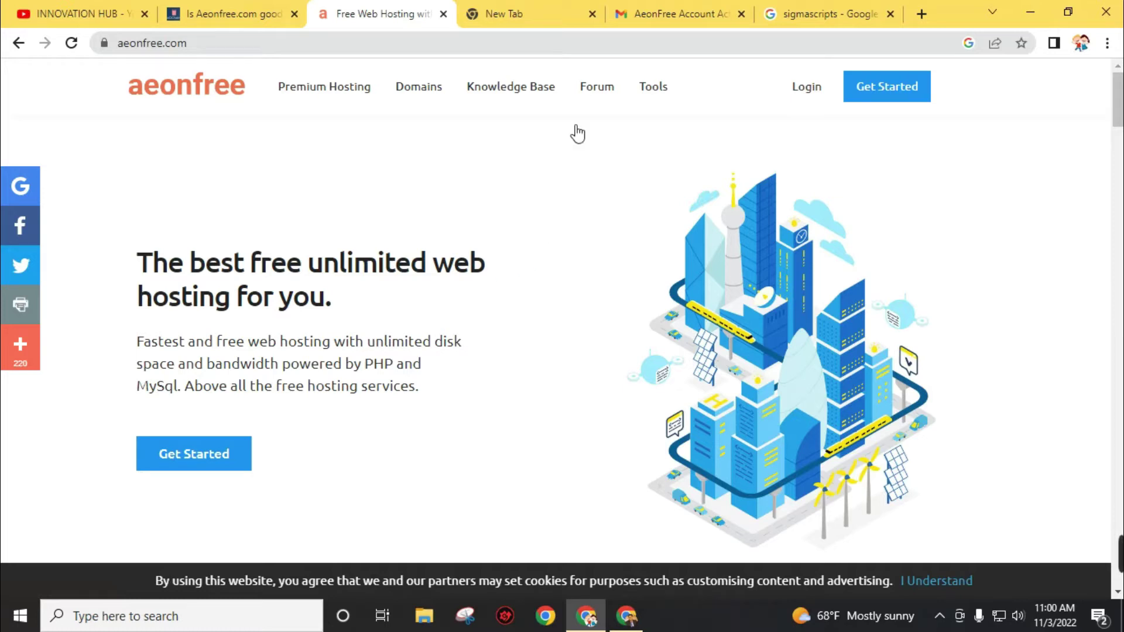
# - On the signup form, autofill the saved name and e-mail, then enter and confirm a password
pyautogui.click(199, 466)
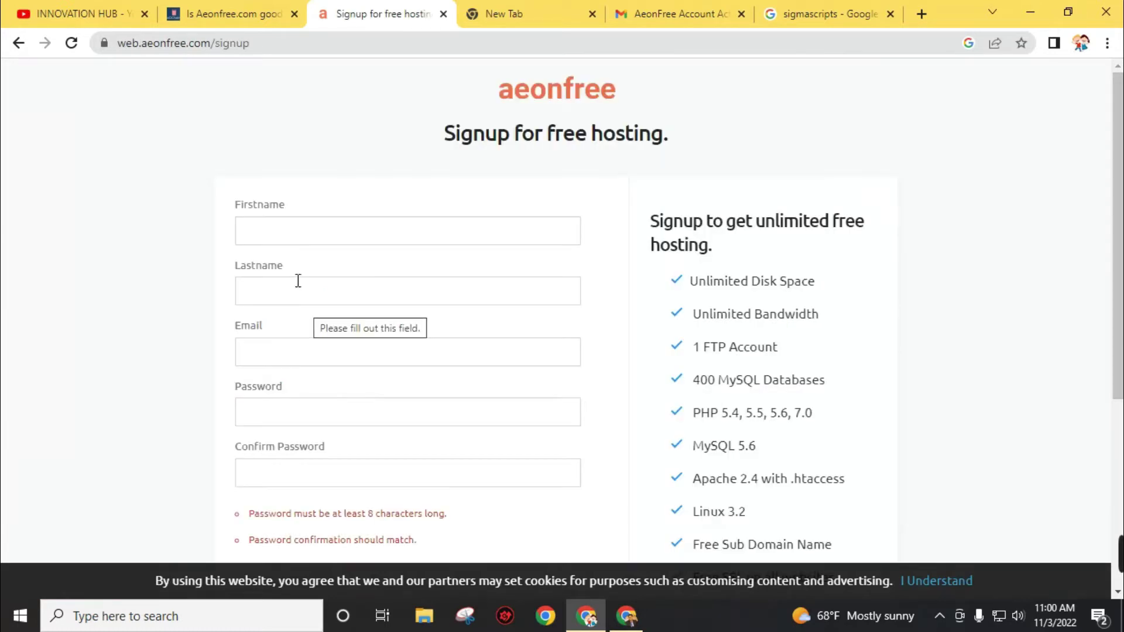
pyautogui.click(340, 230)
pyautogui.click(387, 279)
pyautogui.click(337, 423)
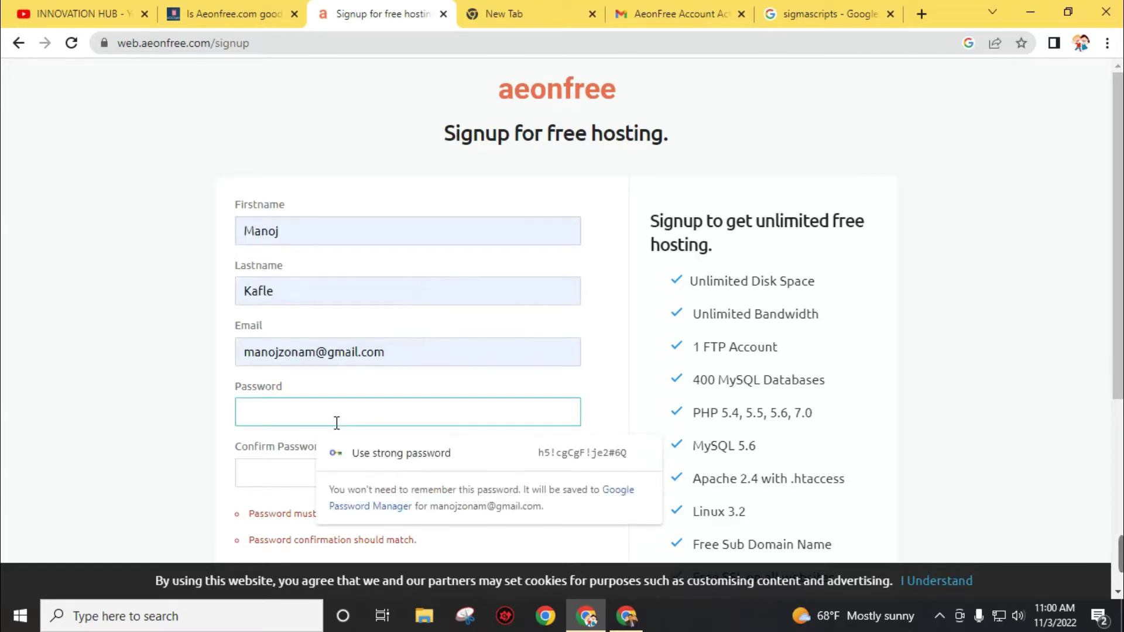
pyautogui.write('********')
pyautogui.press('Tab')
pyautogui.write('***')
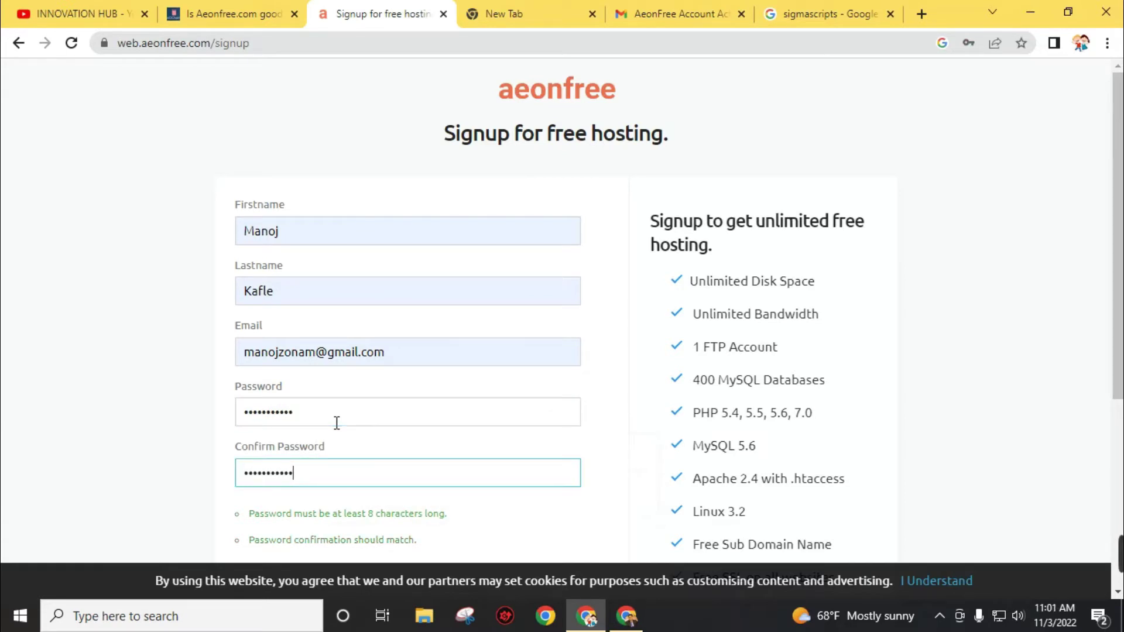
# - Pass the reCAPTCHA check, submit CREATE ACCOUNT, and go to the Gmail tab
pyautogui.scroll(-4, 337, 423)
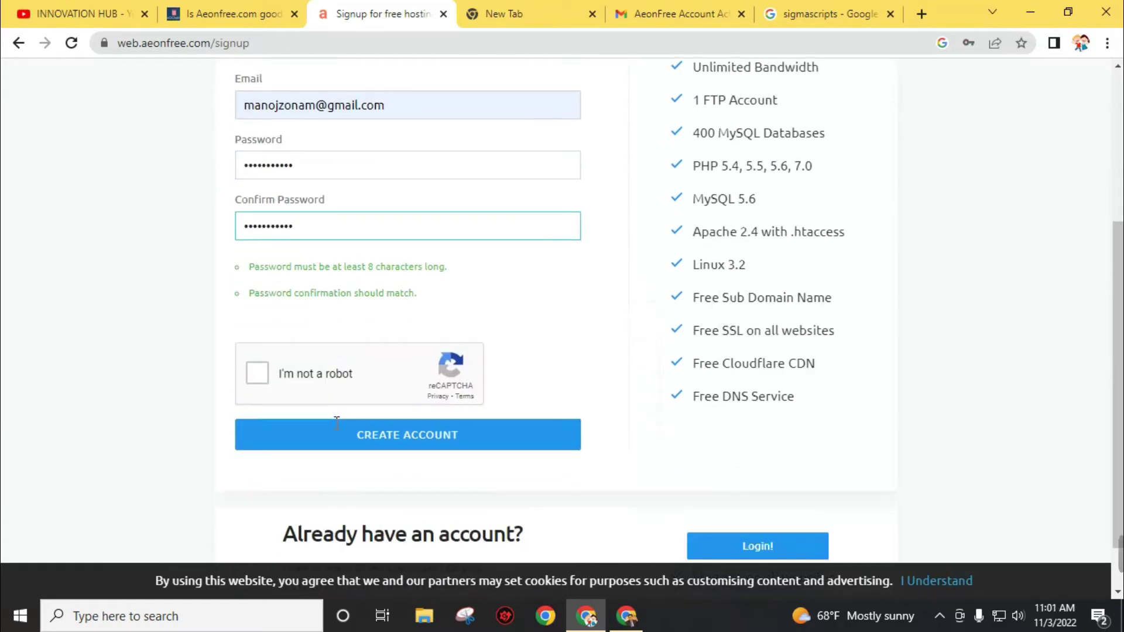
pyautogui.click(259, 382)
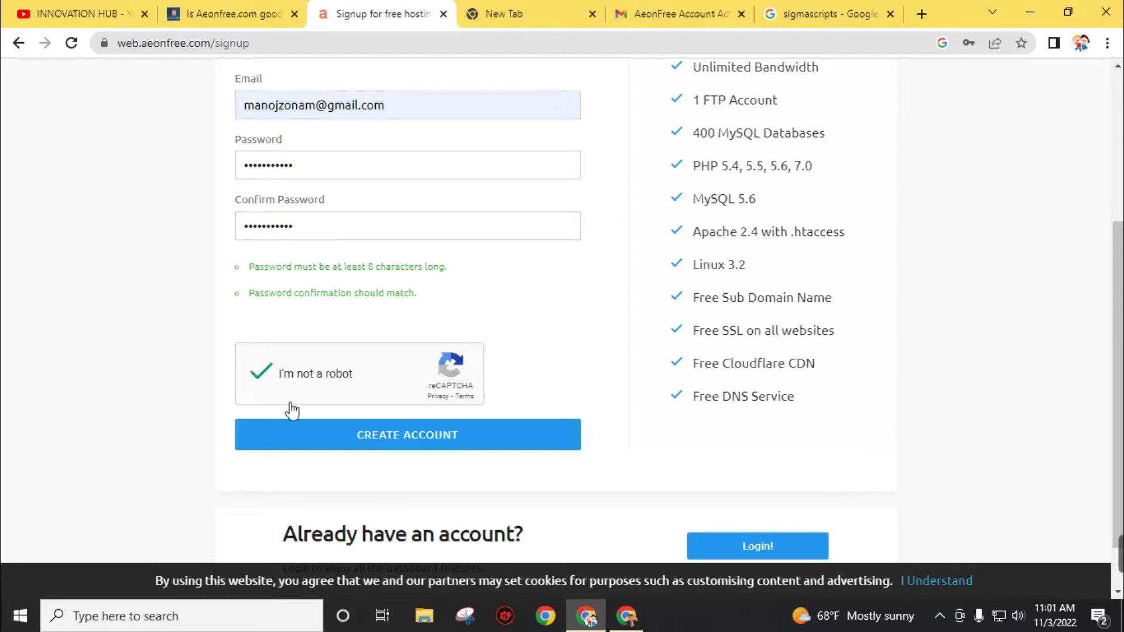
pyautogui.click(391, 447)
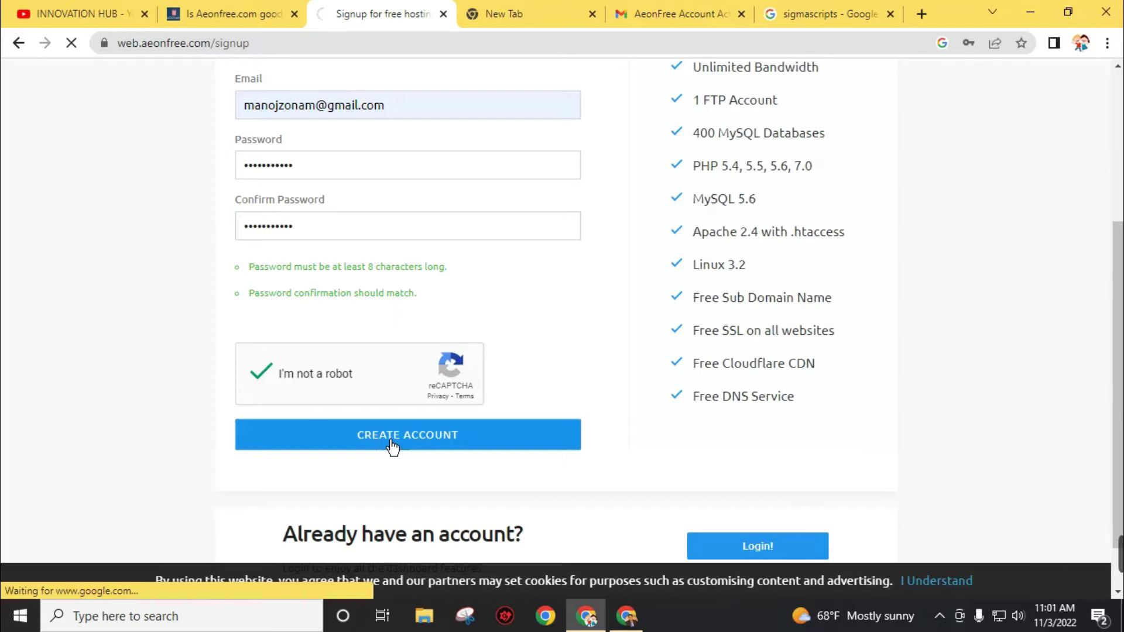
pyautogui.click(673, 14)
# - Use the welcome e-mail's 'Click here to Activate' link to reach the dashboard login
pyautogui.scroll(-3, 691, 256)
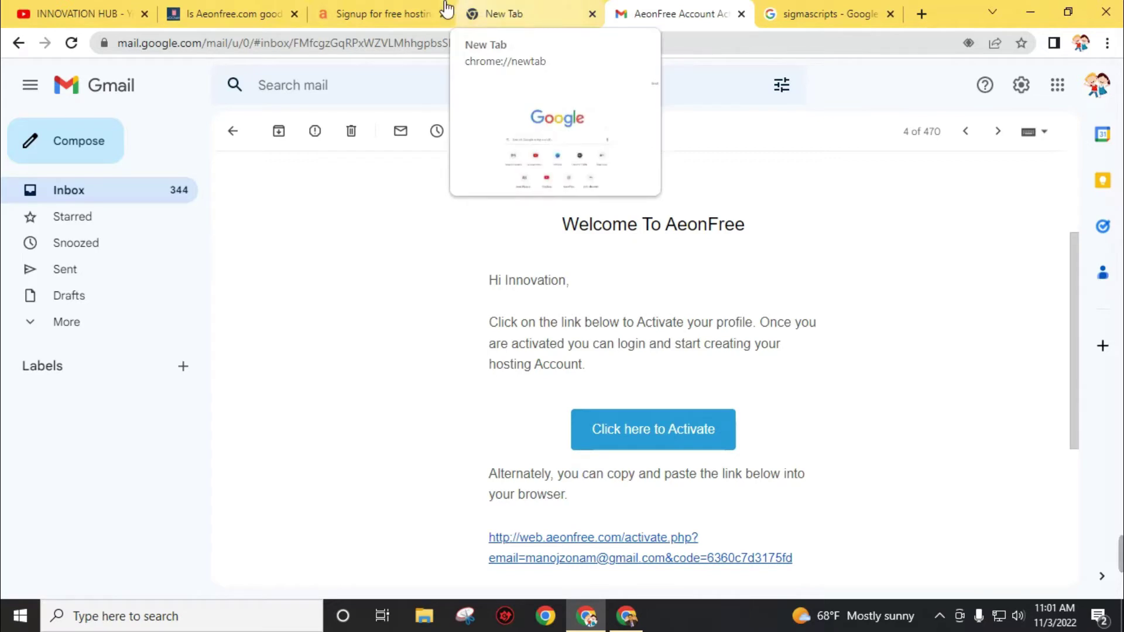
pyautogui.click(376, 12)
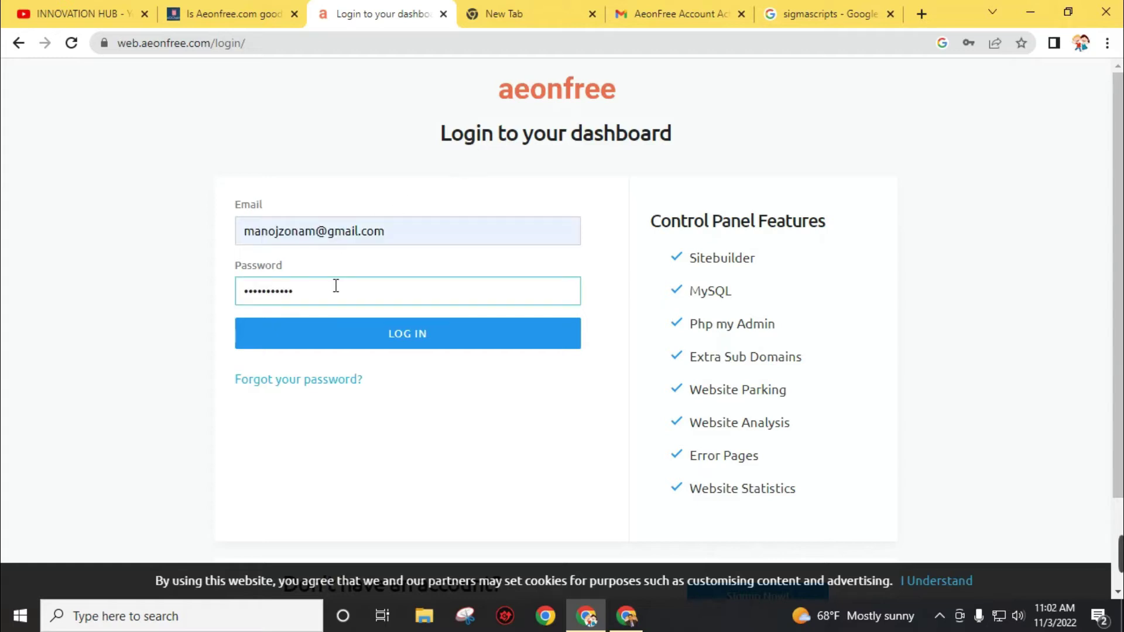
# - Log in and review the Hosting table, where innovationhub.iceiy.com is marked Suspended
pyautogui.click(407, 335)
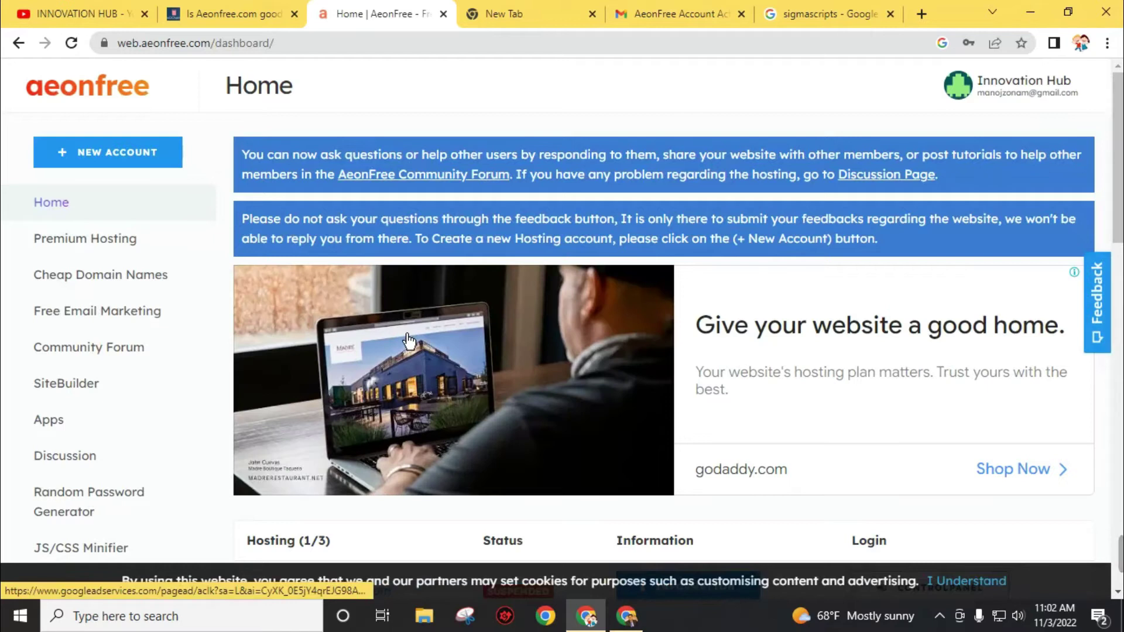
pyautogui.scroll(-3, 408, 341)
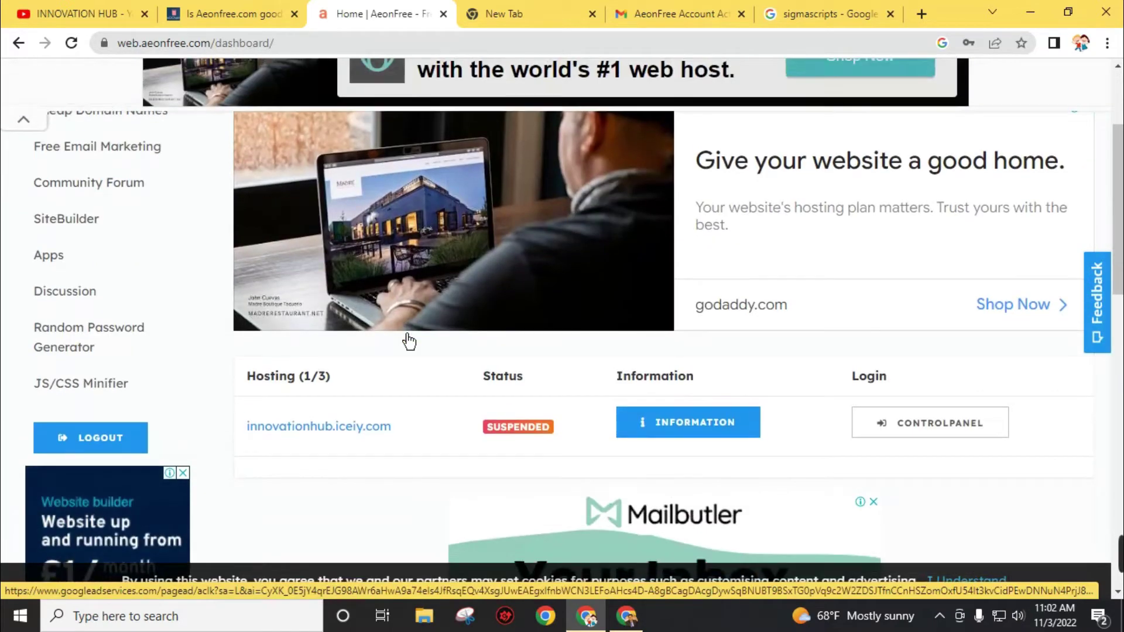
pyautogui.scroll(3, 406, 336)
pyautogui.scroll(-5, 526, 409)
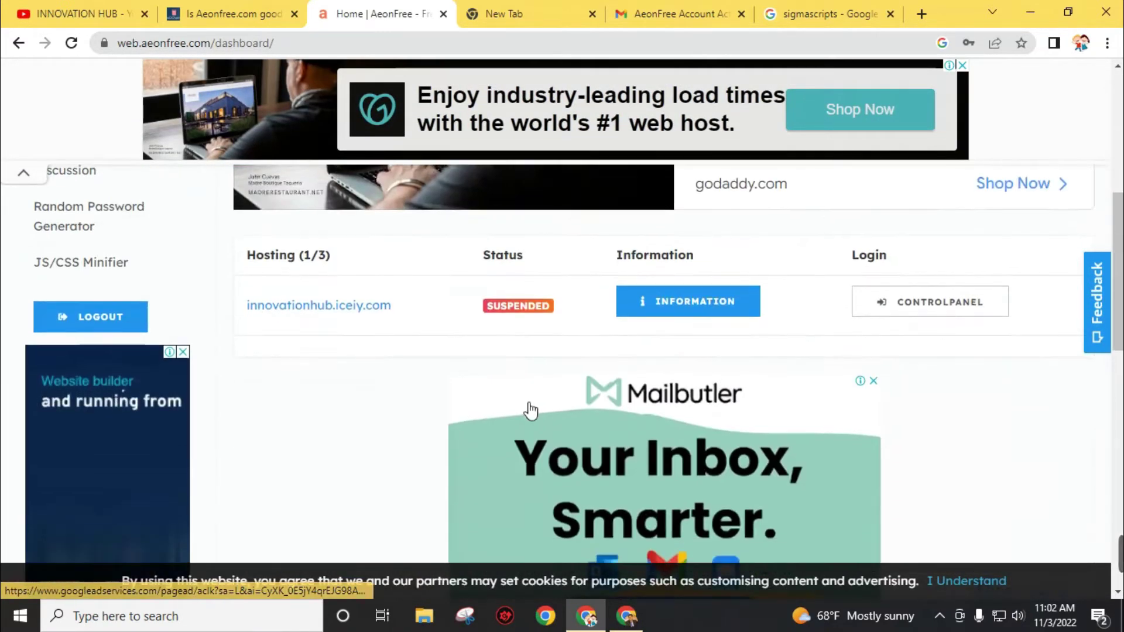
pyautogui.scroll(3, 441, 400)
pyautogui.moveTo(228, 304); pyautogui.dragTo(396, 316)
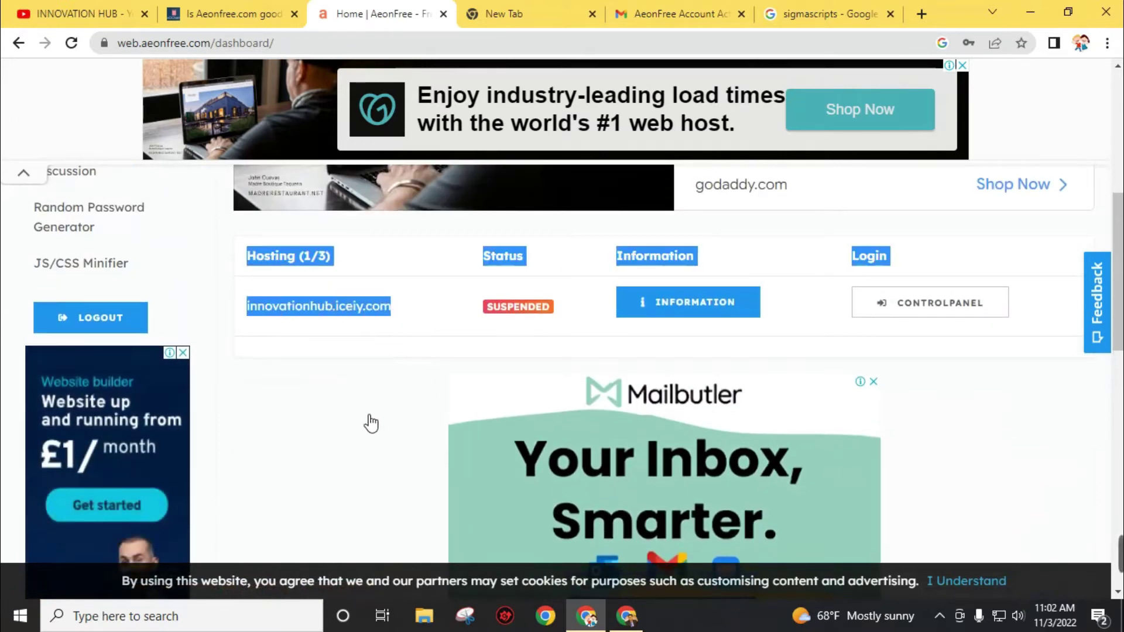
pyautogui.click(383, 267)
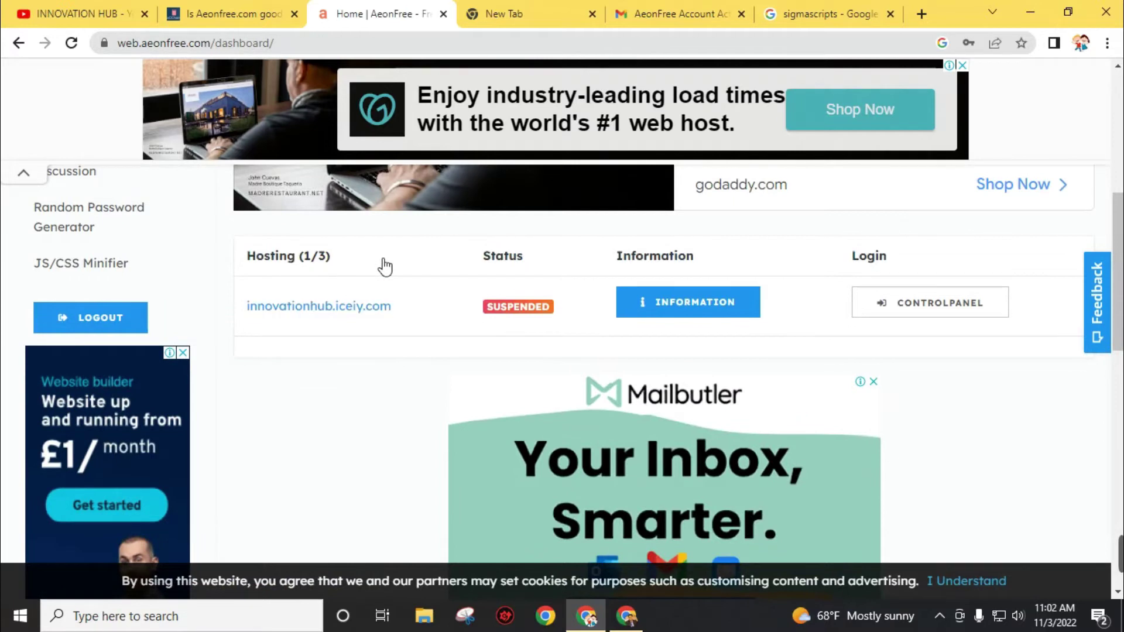
pyautogui.scroll(10, 384, 266)
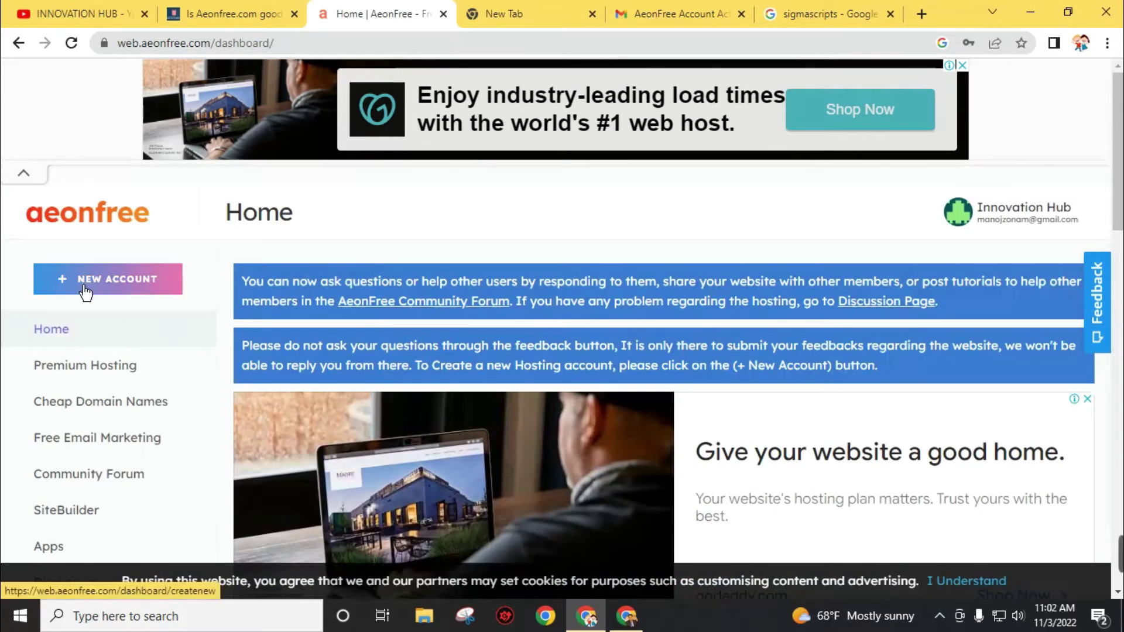
# - Start a new hosting account, dismiss the ad, and choose Add Your Own Domain
pyautogui.click(86, 292)
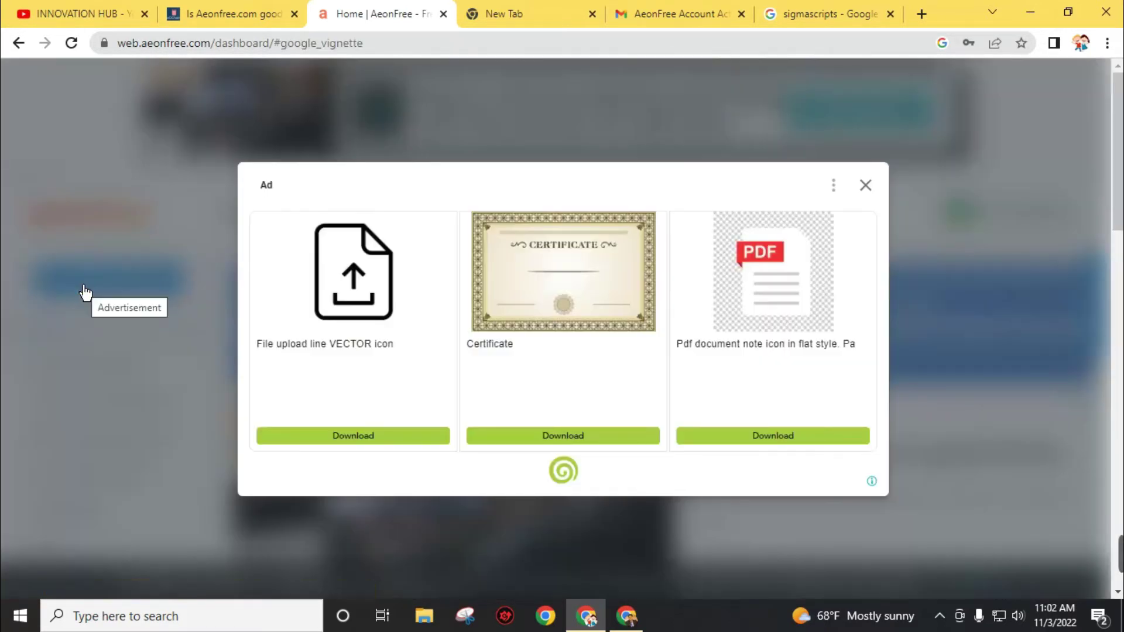
pyautogui.click(866, 189)
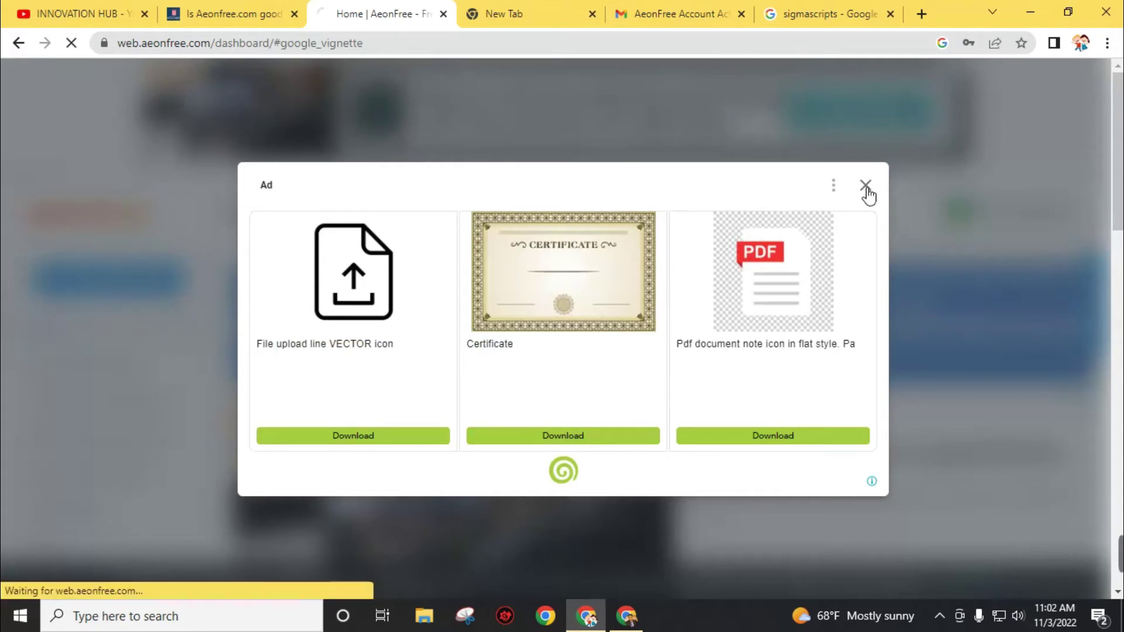
pyautogui.scroll(-3, 607, 271)
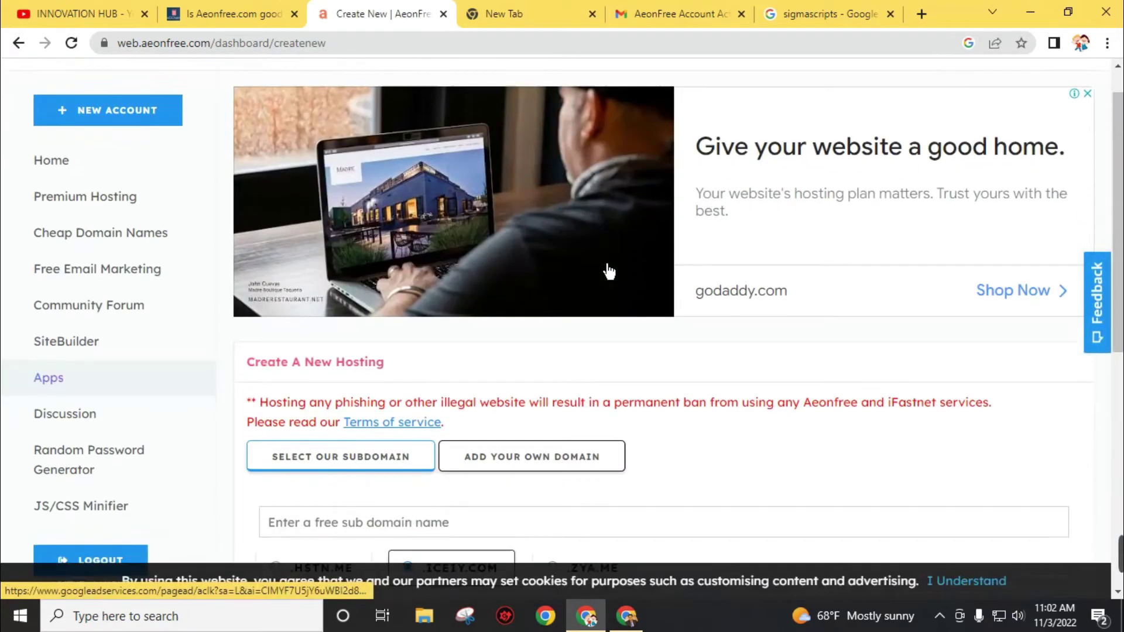
pyautogui.scroll(-2, 338, 324)
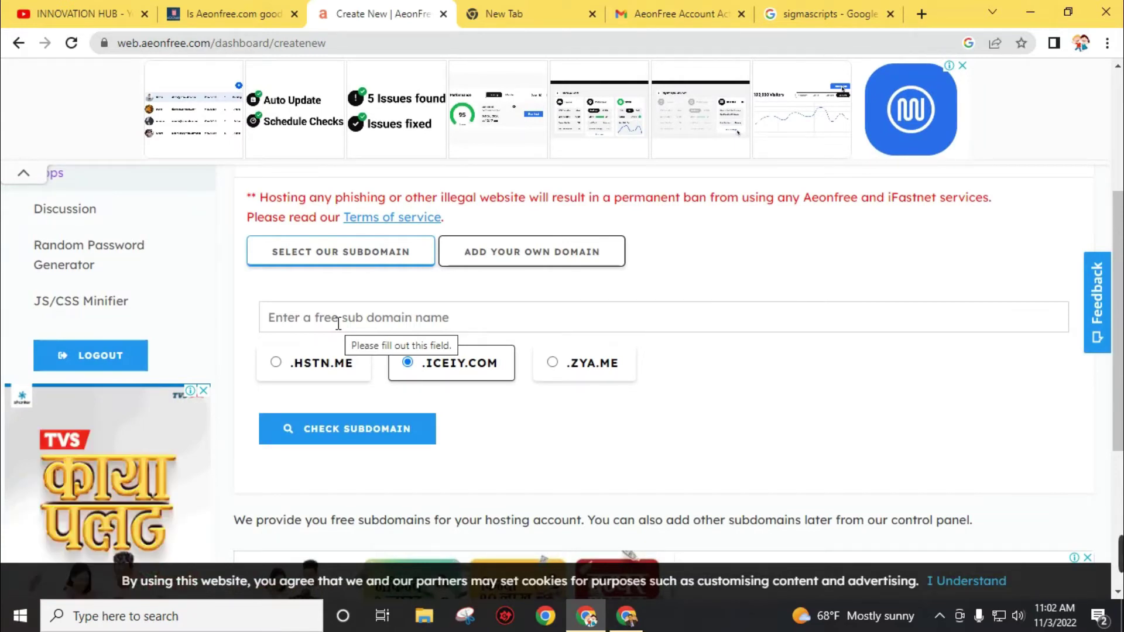
pyautogui.click(508, 259)
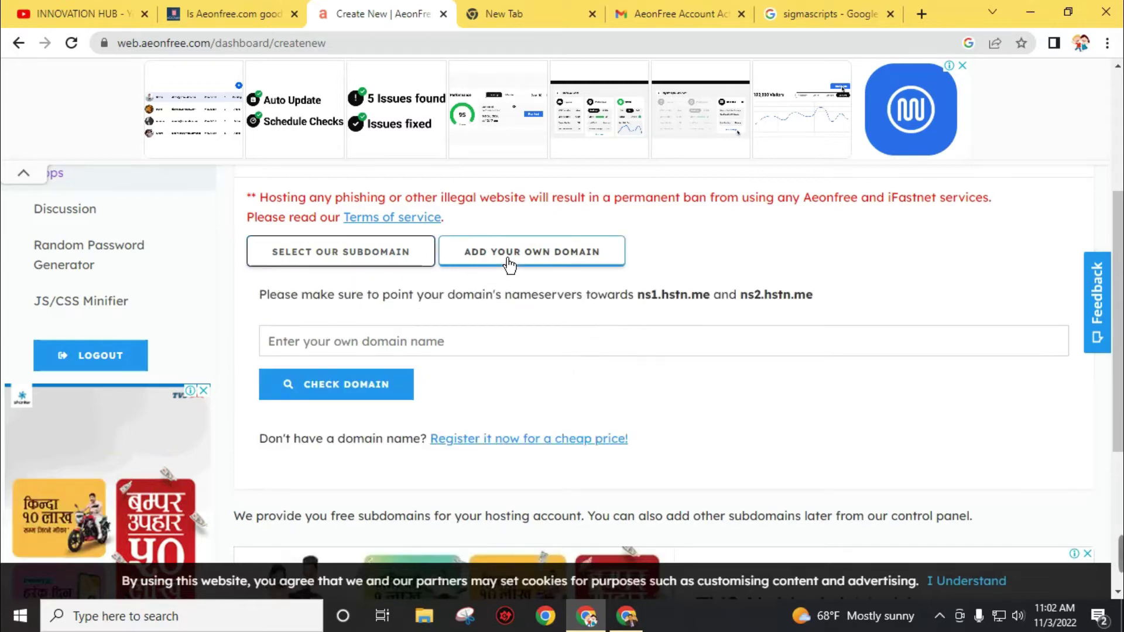
pyautogui.click(359, 350)
pyautogui.scroll(-1, 319, 350)
pyautogui.scroll(-2, 311, 350)
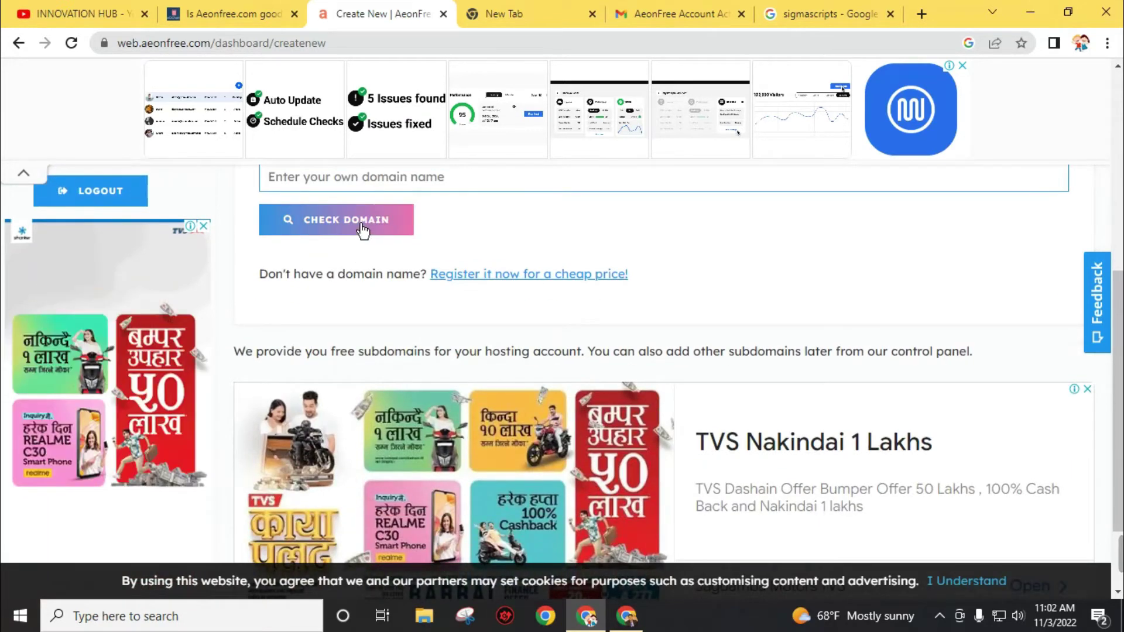
pyautogui.scroll(4, 381, 292)
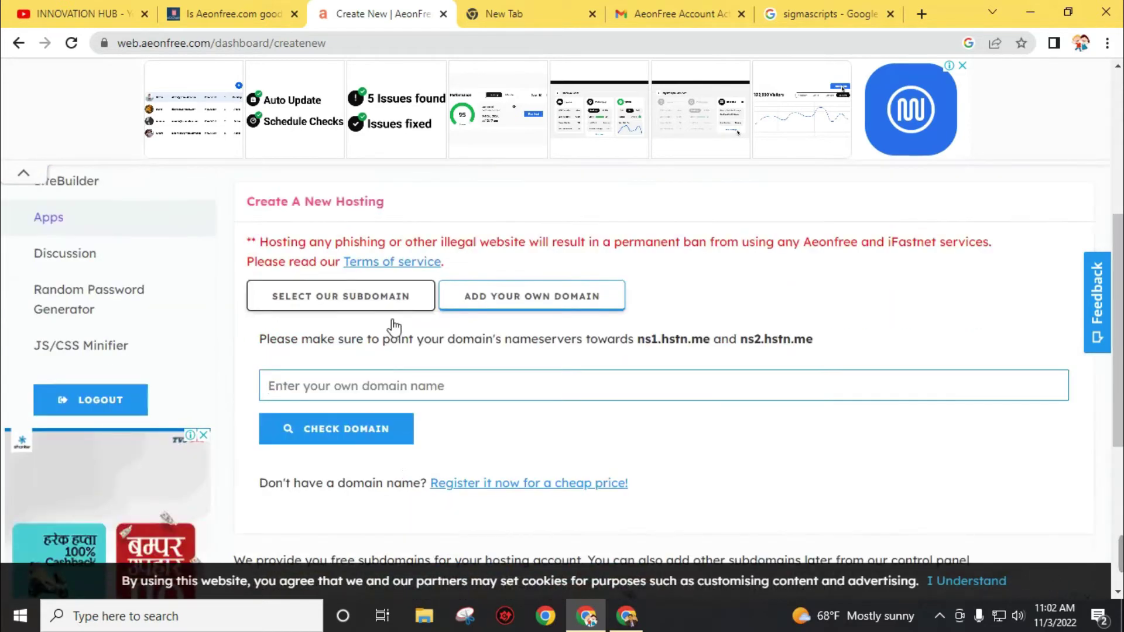
pyautogui.click(408, 387)
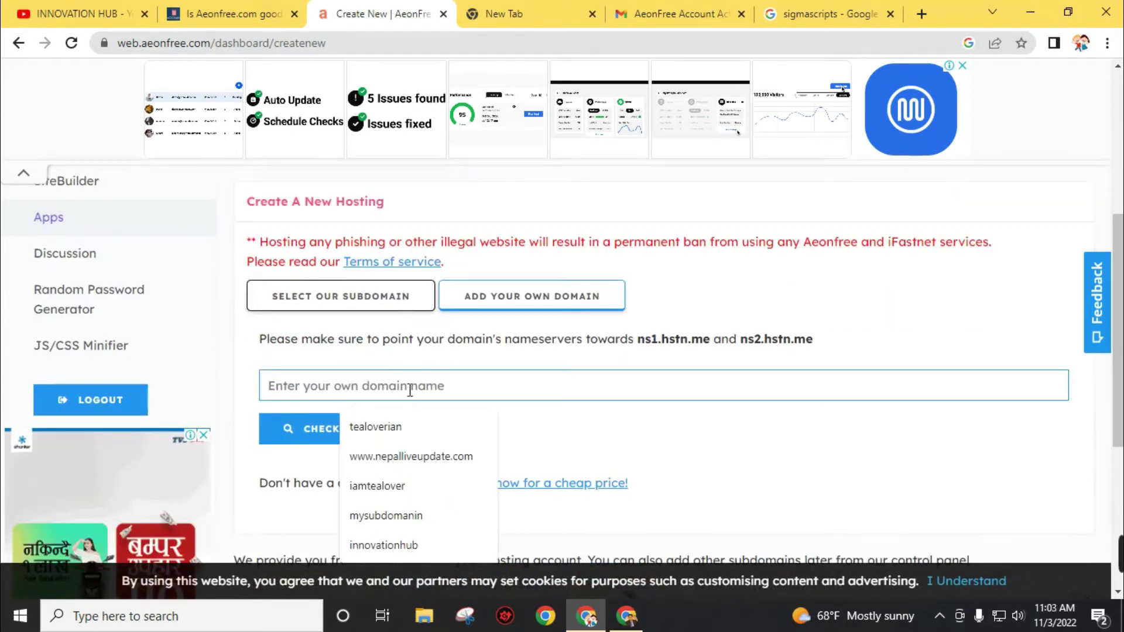
pyautogui.write('dchamps.com')
pyautogui.click(270, 388)
pyautogui.write('www.')
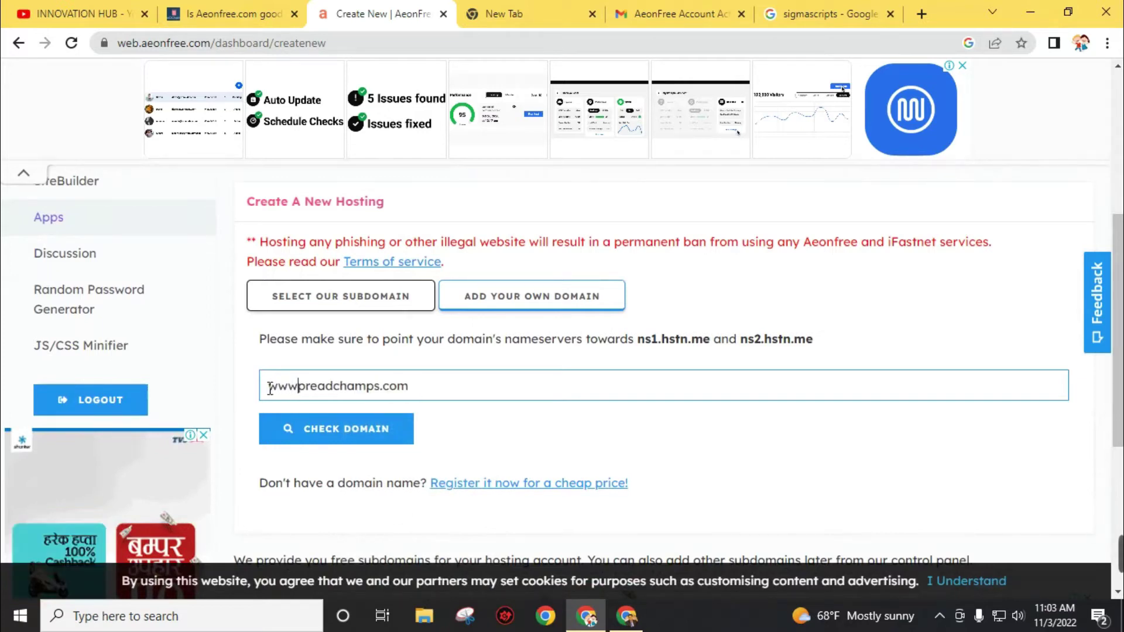
pyautogui.click(345, 442)
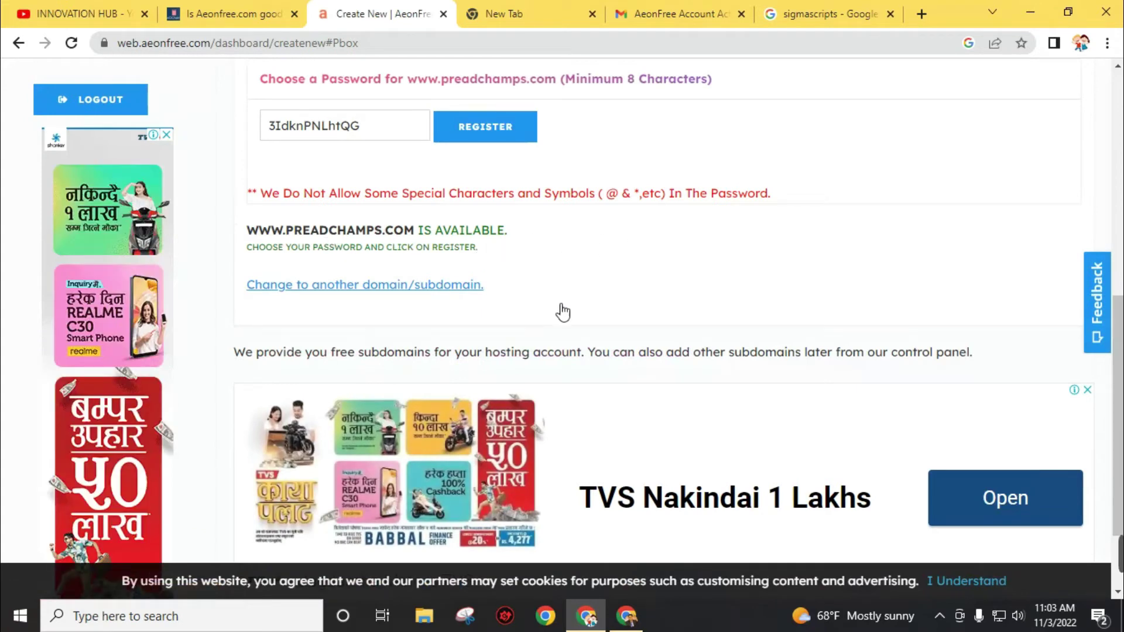
pyautogui.scroll(5, 421, 359)
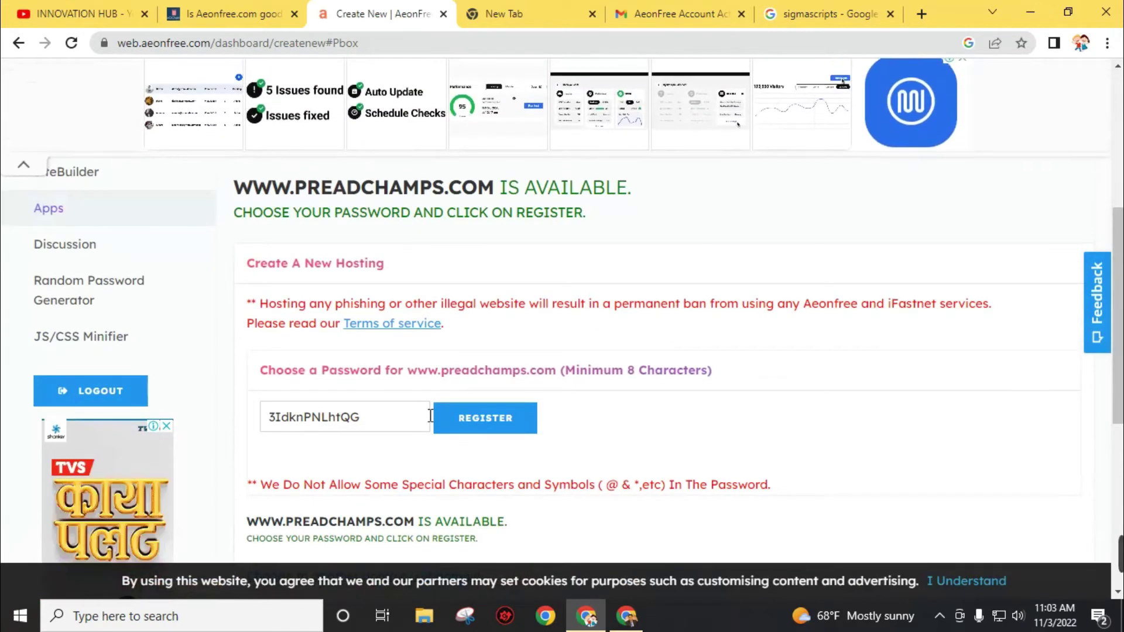
pyautogui.scroll(-7, 550, 427)
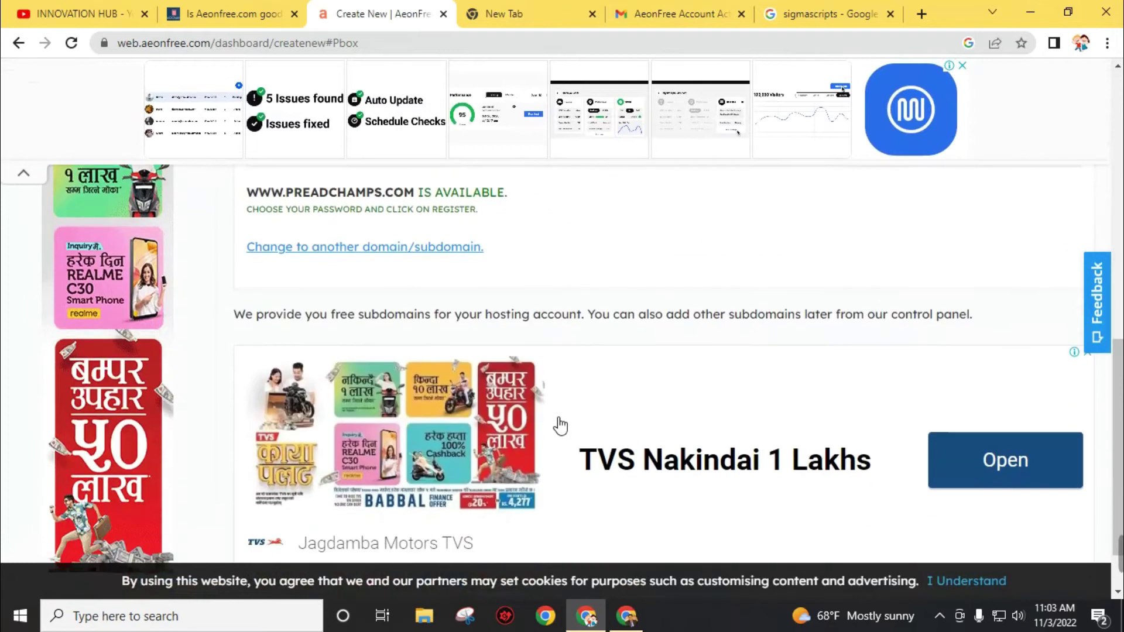
pyautogui.scroll(5, 561, 425)
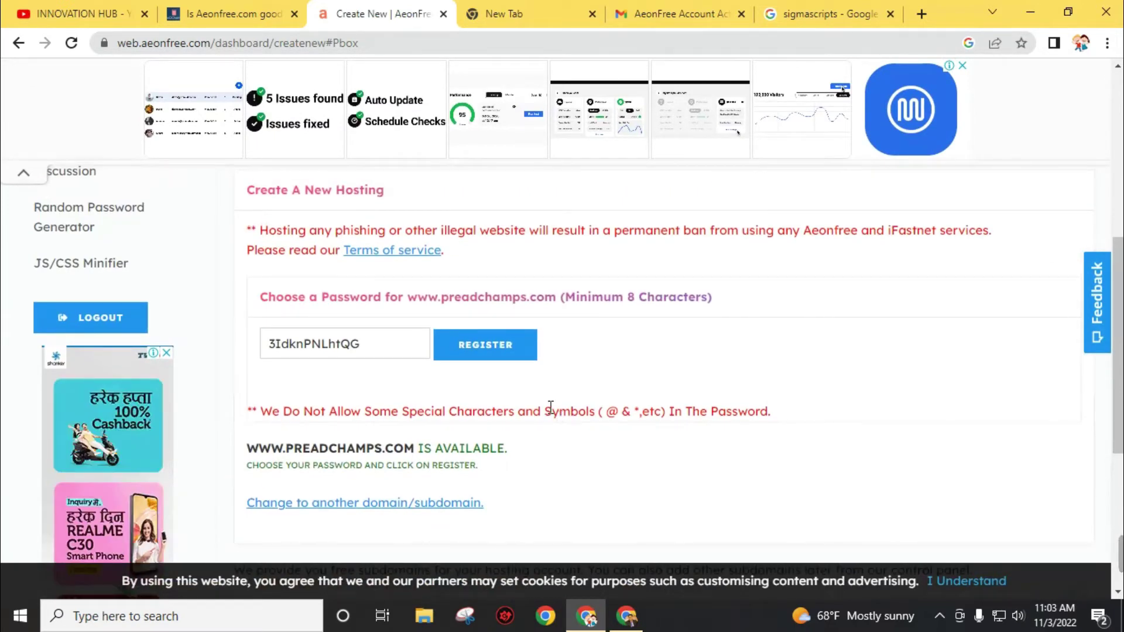
pyautogui.scroll(4, 552, 408)
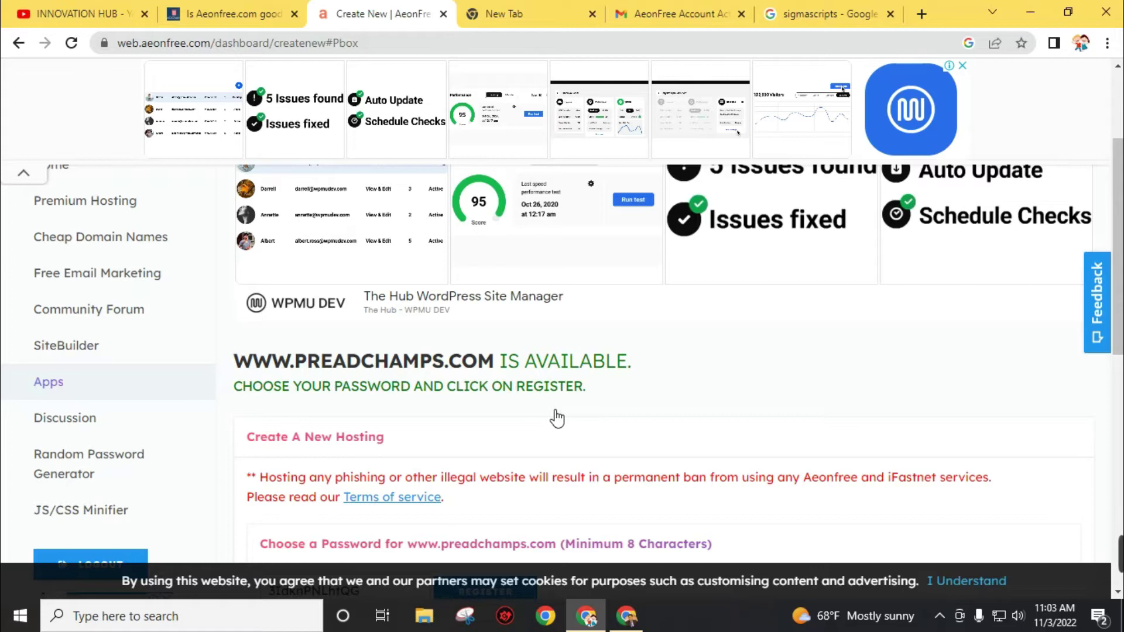
pyautogui.scroll(3, 545, 429)
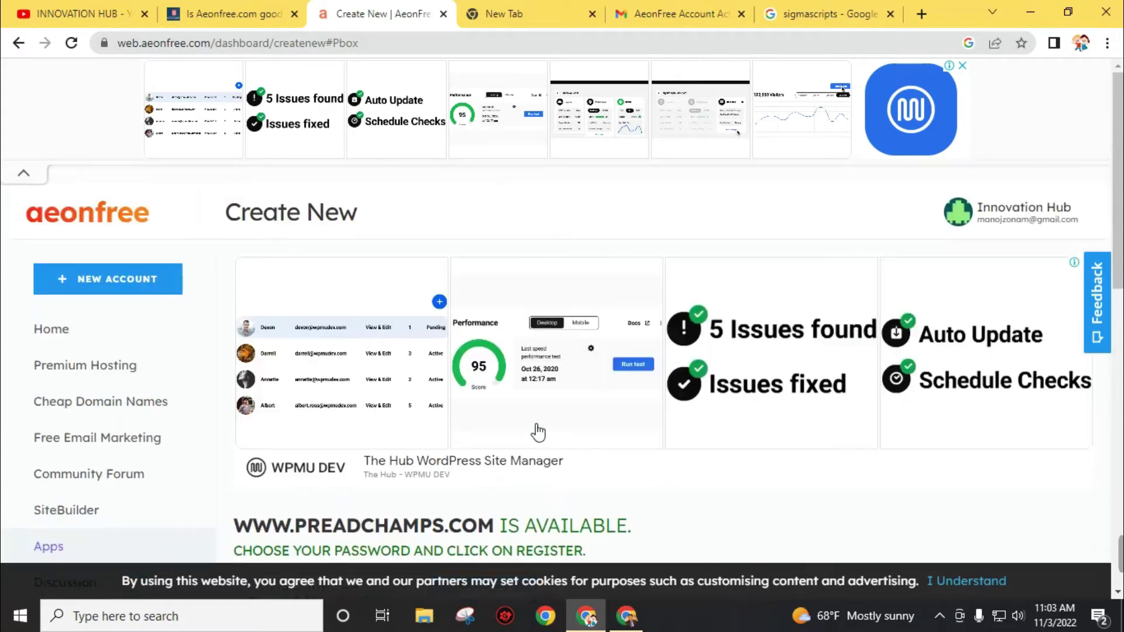
# - Check subdomain innovationhub1 on .iceiy.com is available and select the generated hosting password
pyautogui.click(121, 287)
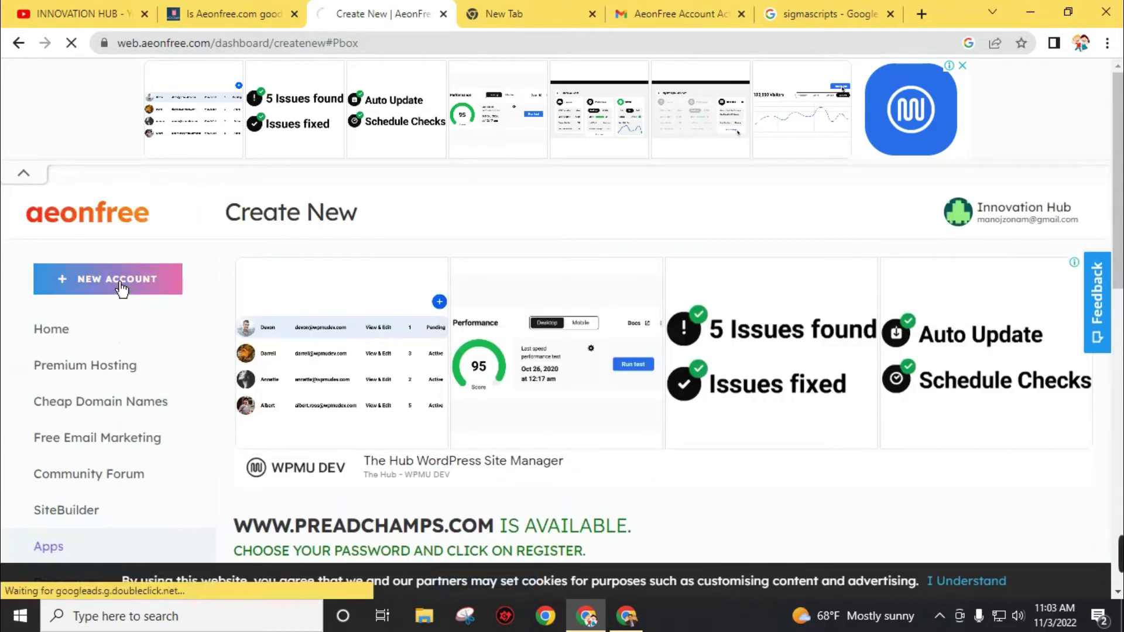
pyautogui.scroll(-4, 586, 474)
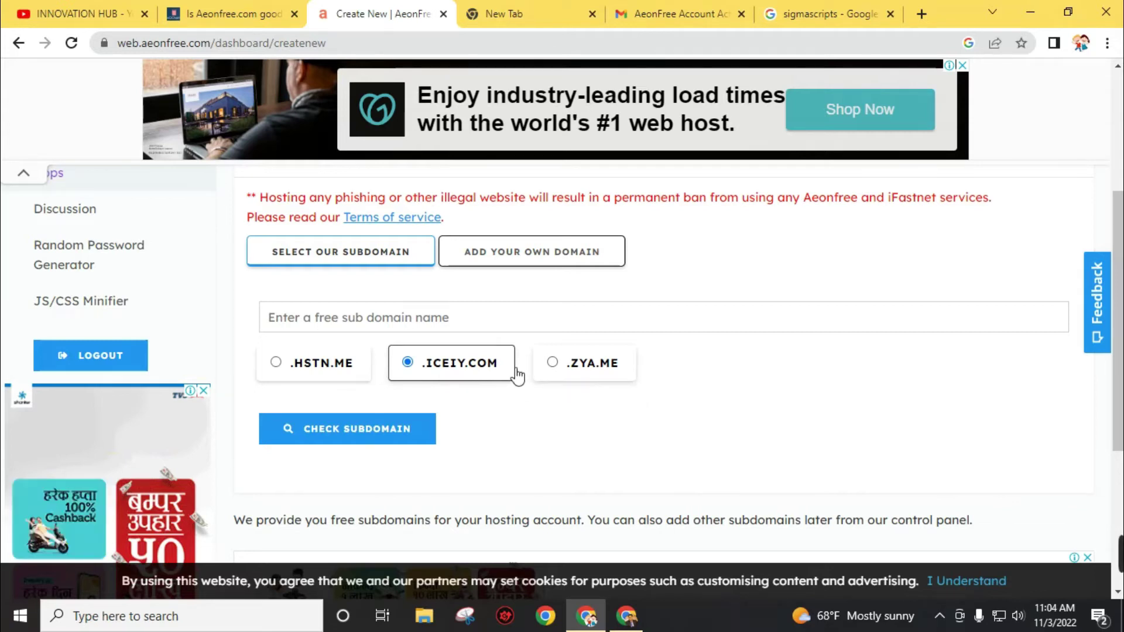
pyautogui.write('innovationhub1')
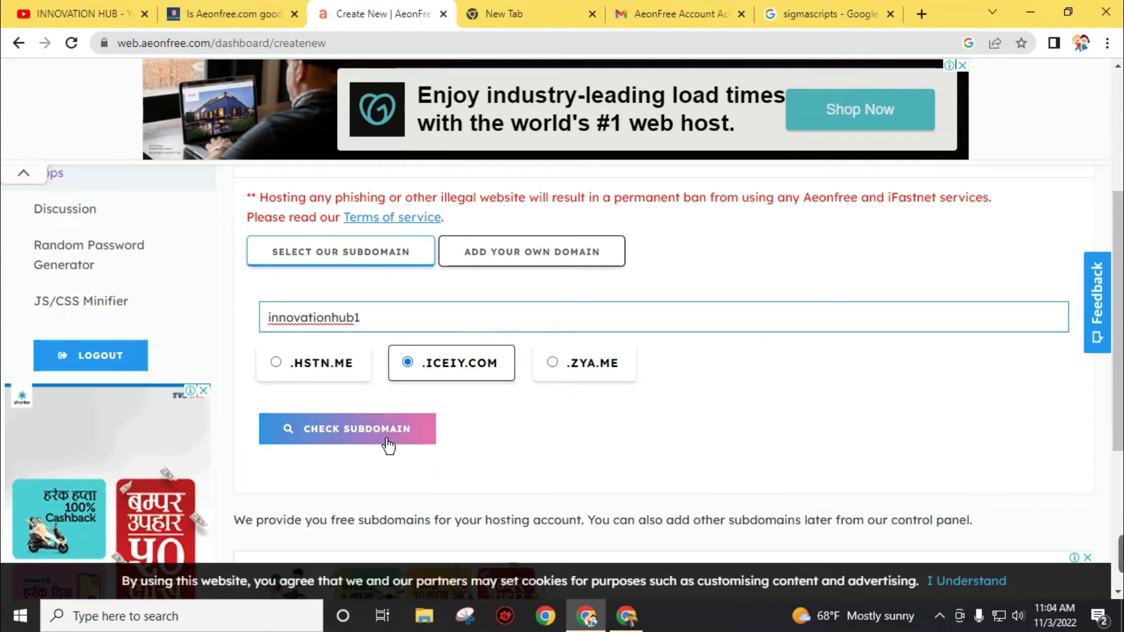
pyautogui.click(388, 446)
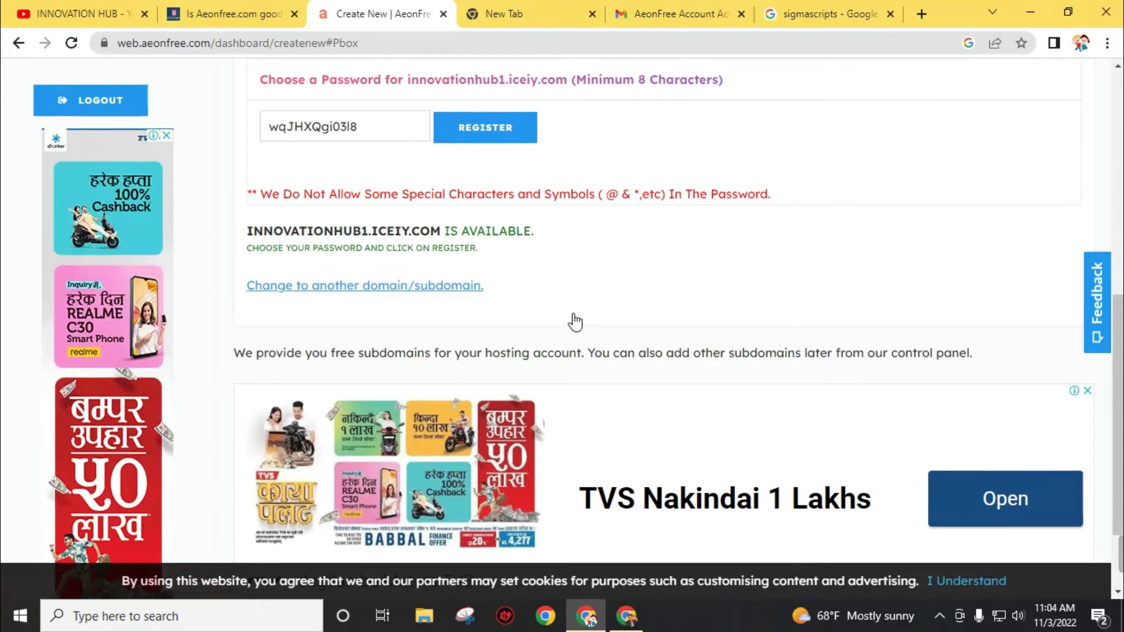
pyautogui.scroll(3, 602, 331)
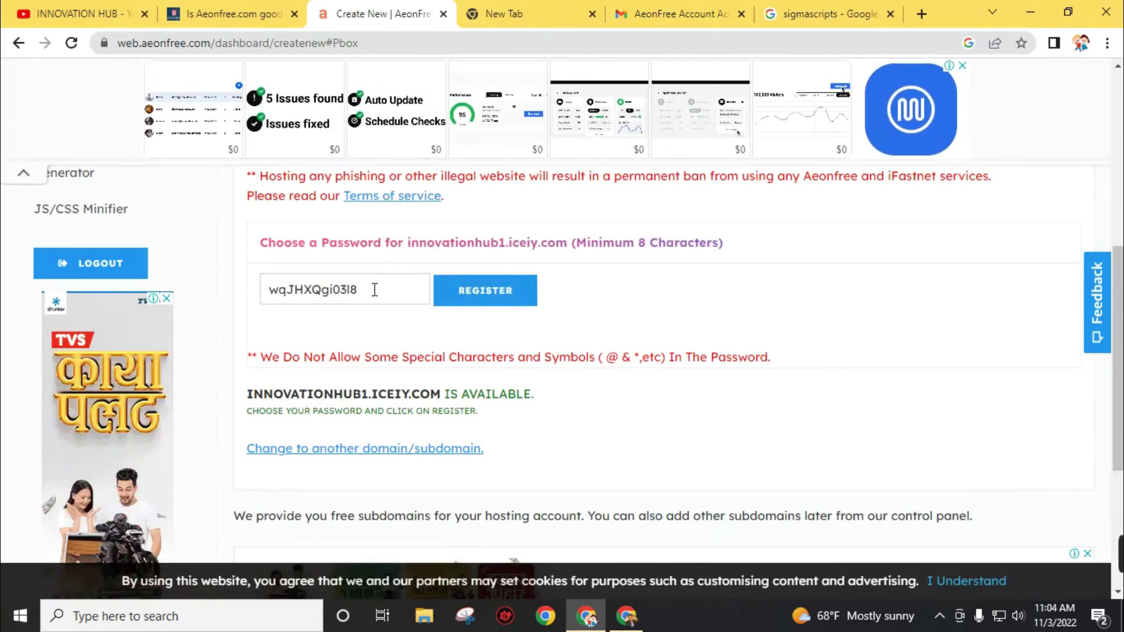
pyautogui.moveTo(374, 290); pyautogui.dragTo(202, 290)
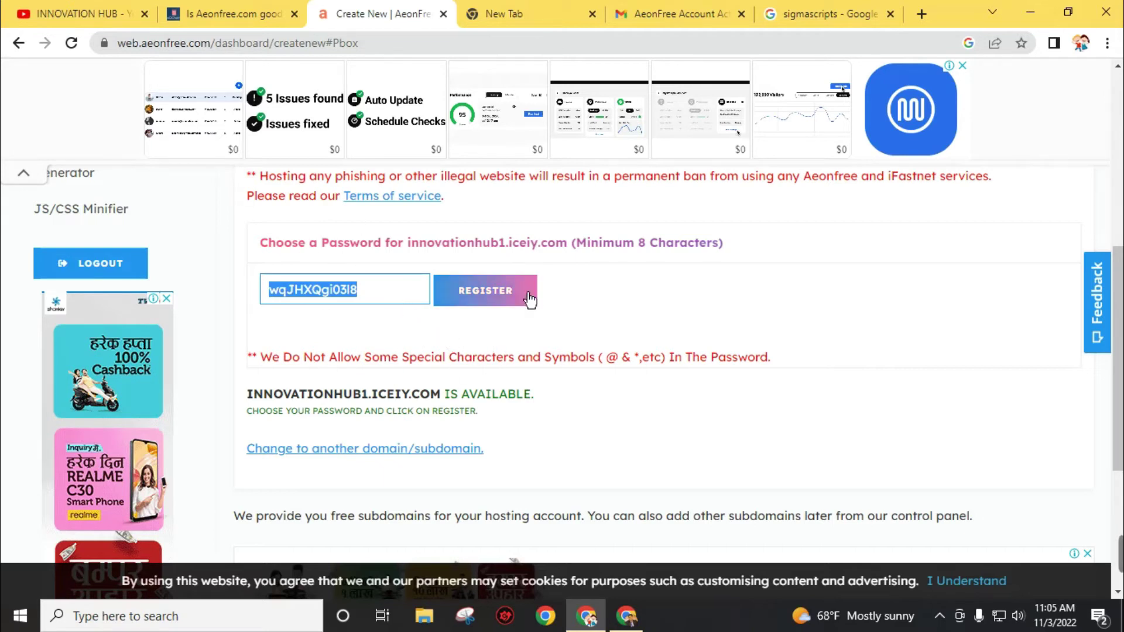
# - Register the account, then scroll its Domain Information page and back up to the Control Panel button
pyautogui.click(507, 296)
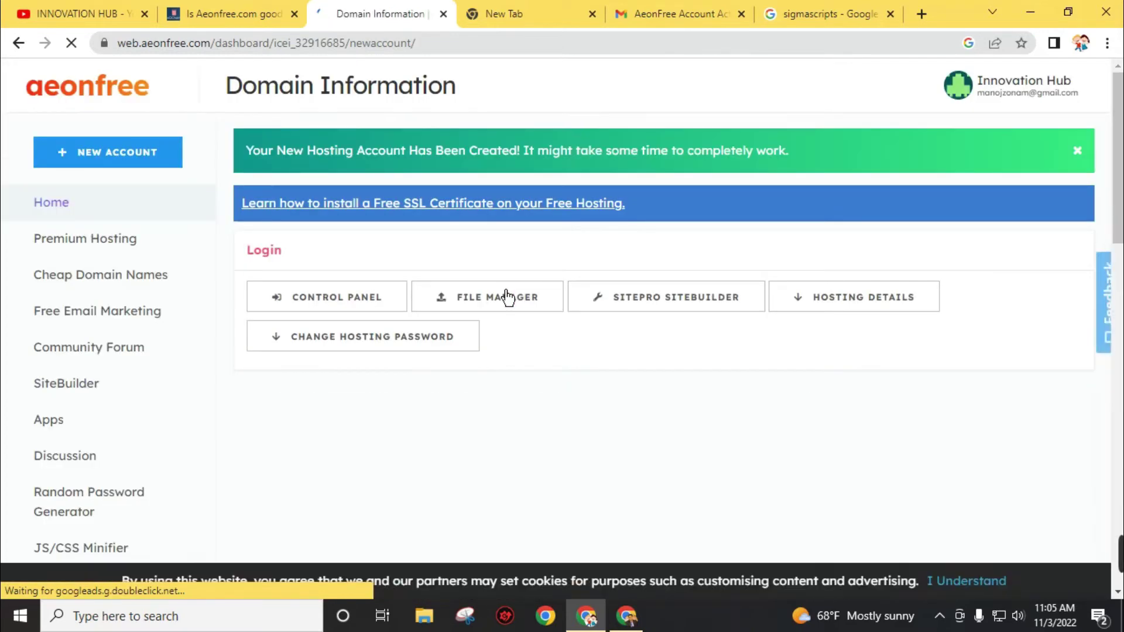
pyautogui.scroll(-5, 507, 297)
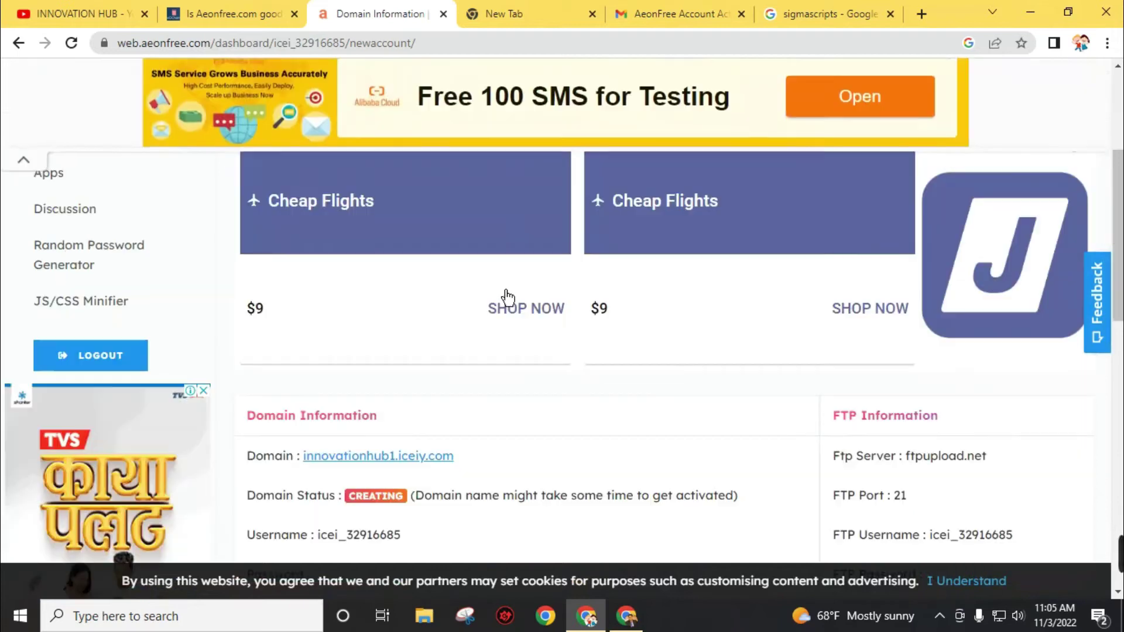
pyautogui.scroll(-6, 505, 299)
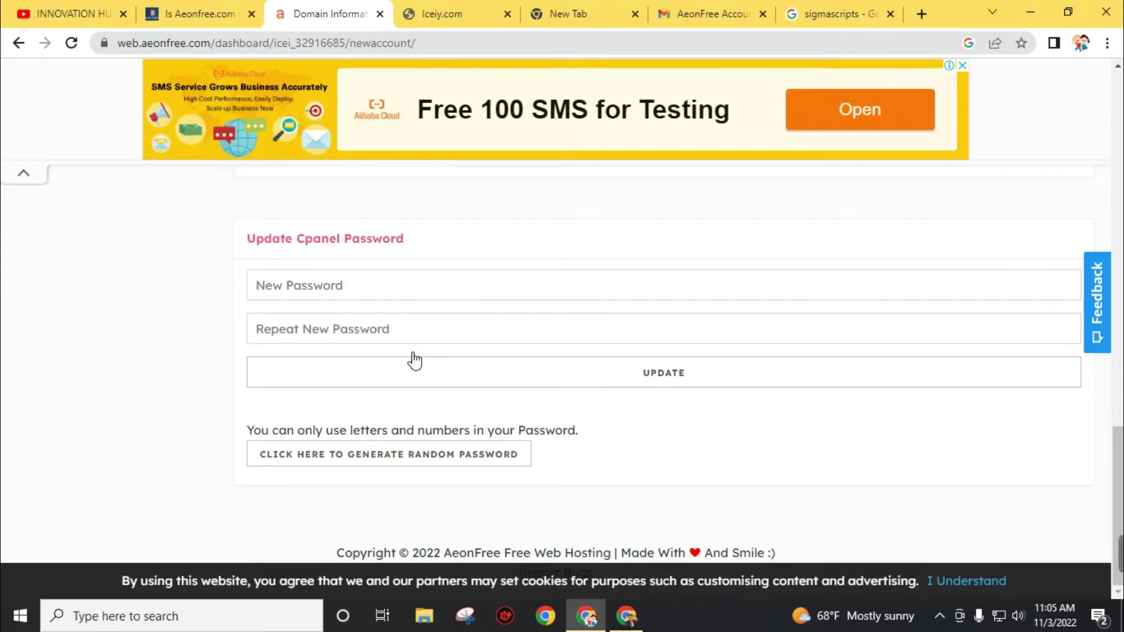
pyautogui.scroll(10, 442, 354)
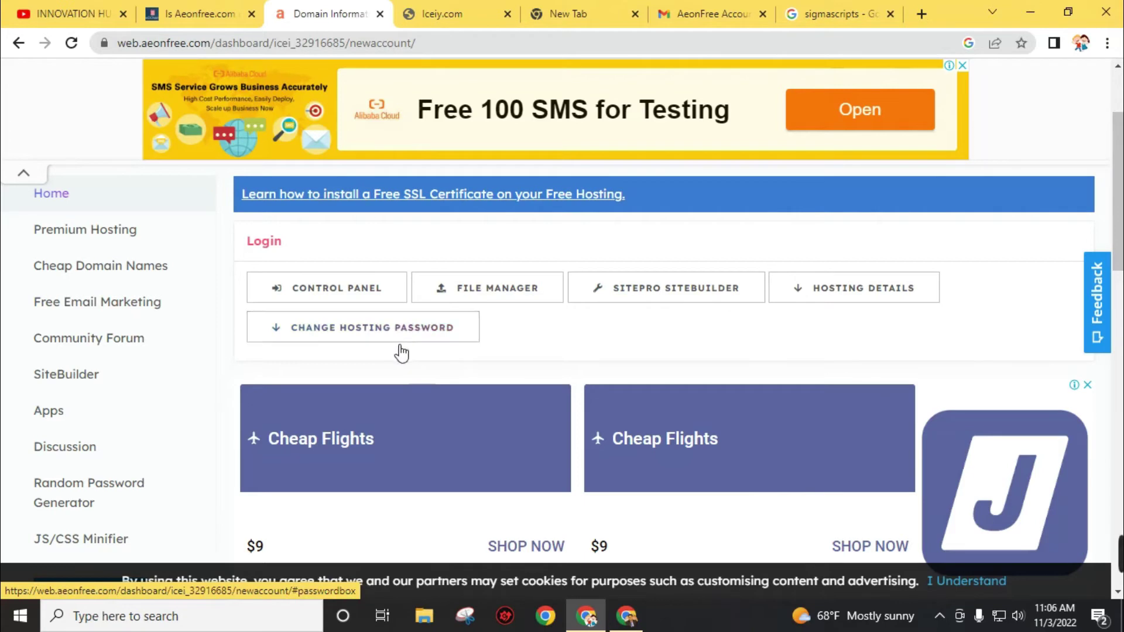
# - Open the account's VistaPanel, approve the service emails, and bring the Software section into view
pyautogui.click(337, 297)
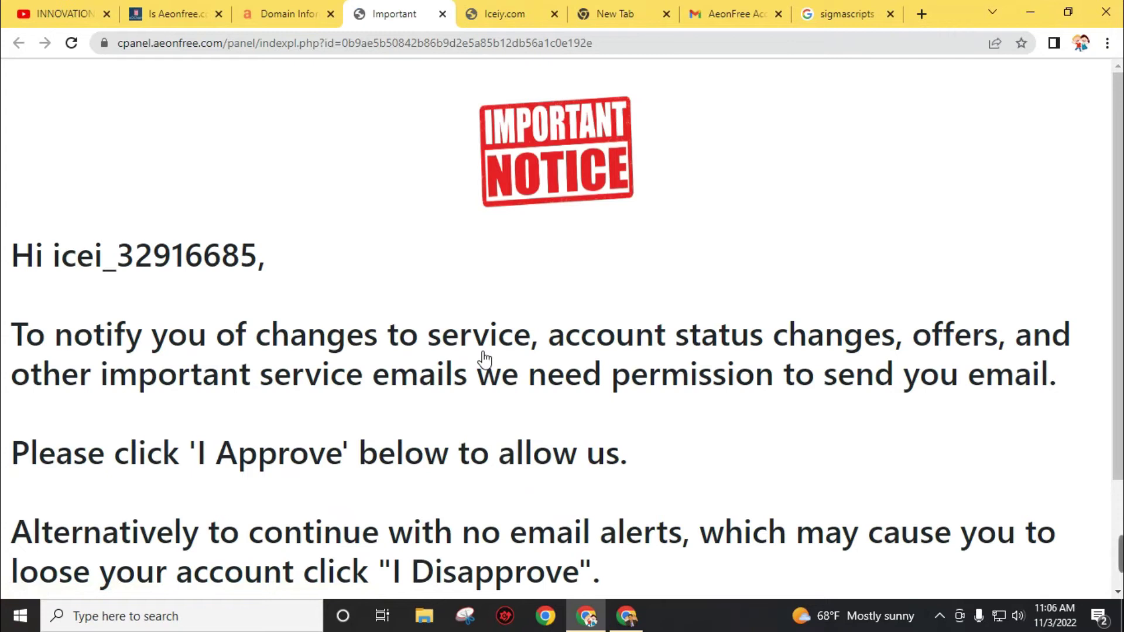
pyautogui.scroll(-3, 481, 354)
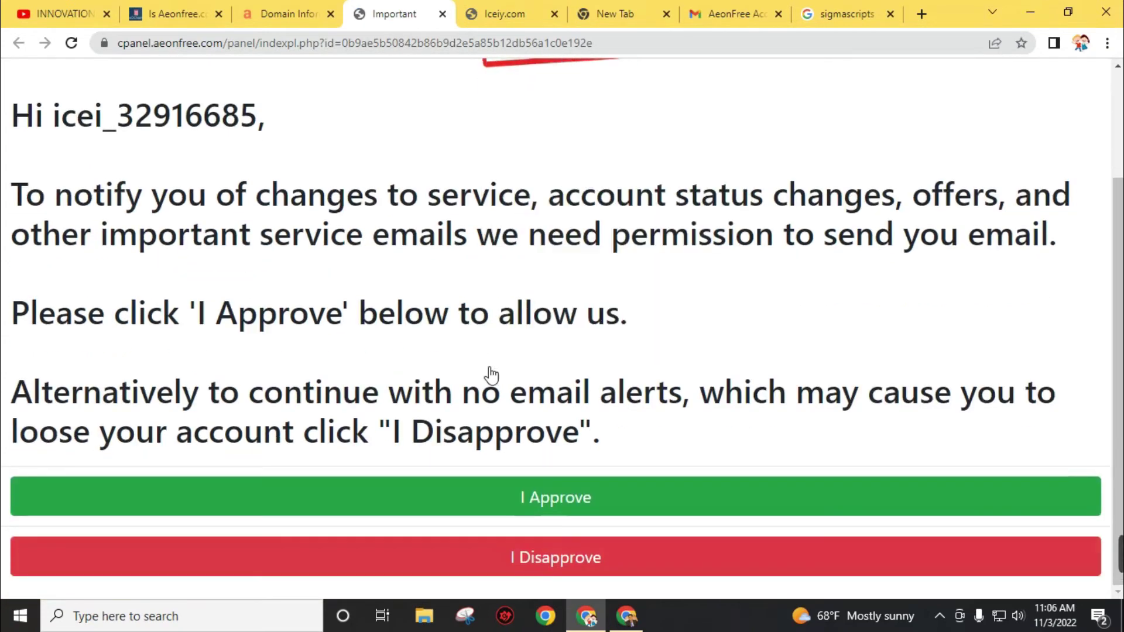
pyautogui.click(532, 499)
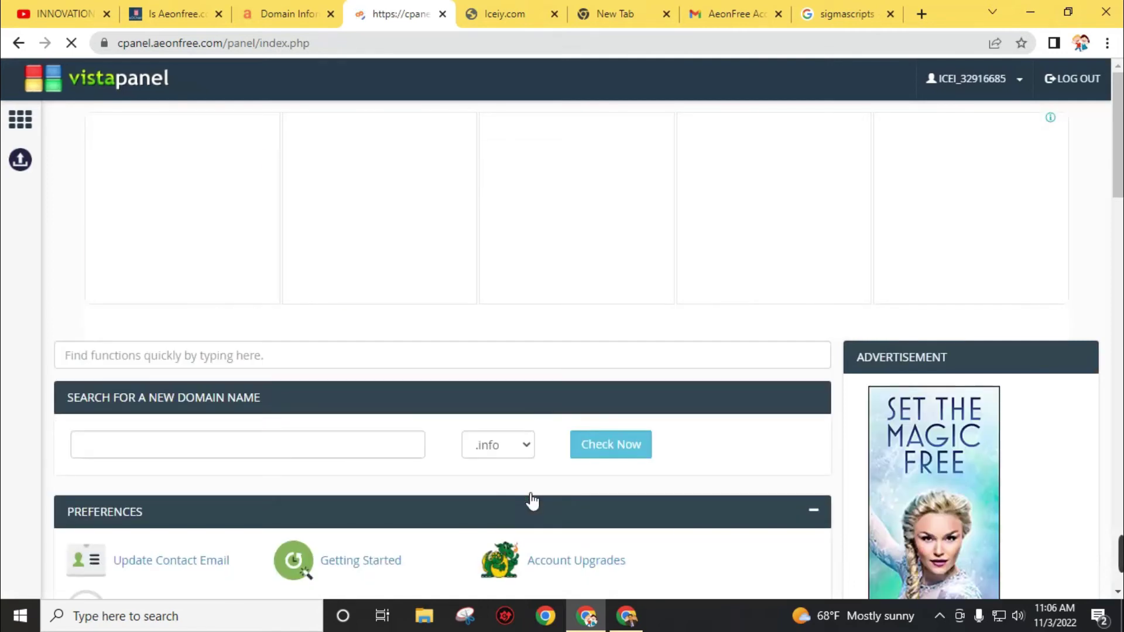
pyautogui.scroll(-10, 459, 469)
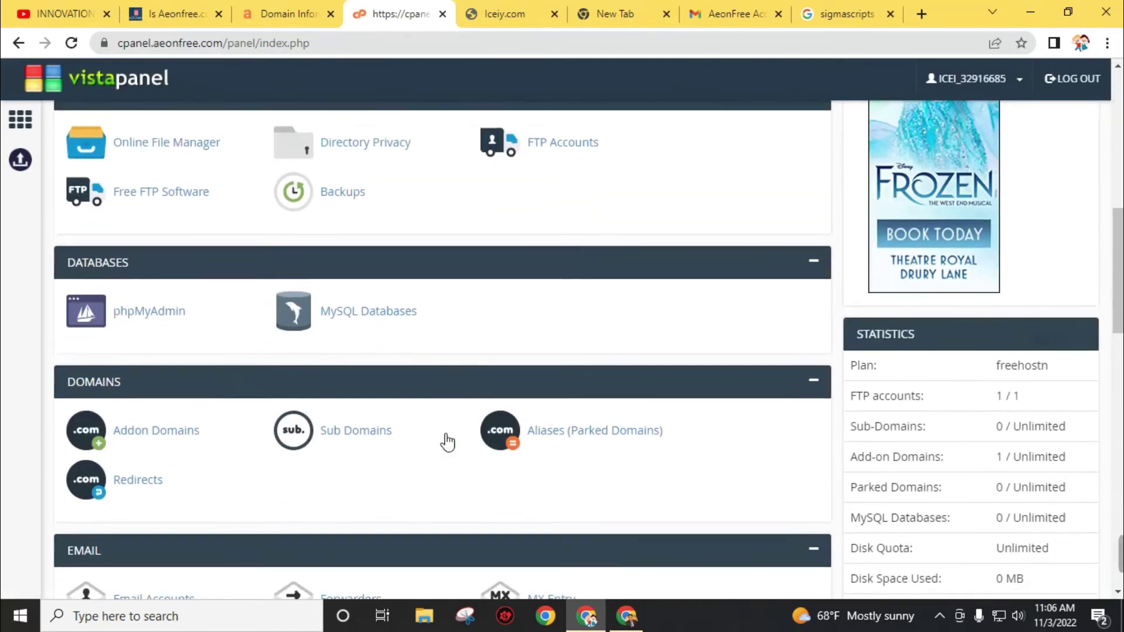
pyautogui.scroll(-16, 447, 442)
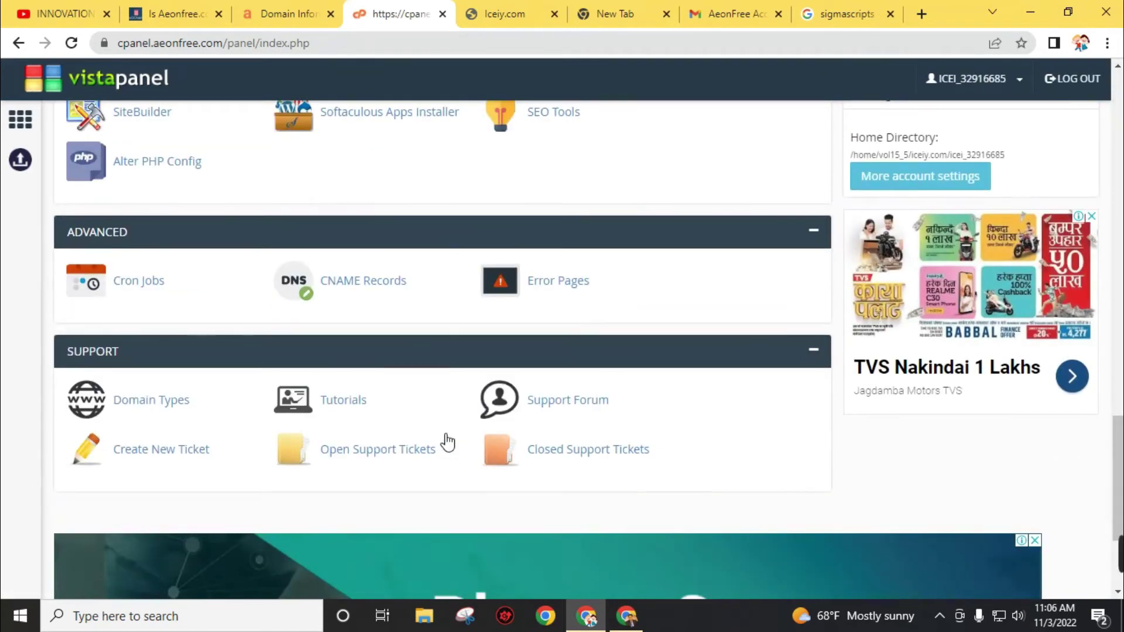
pyautogui.scroll(3, 448, 442)
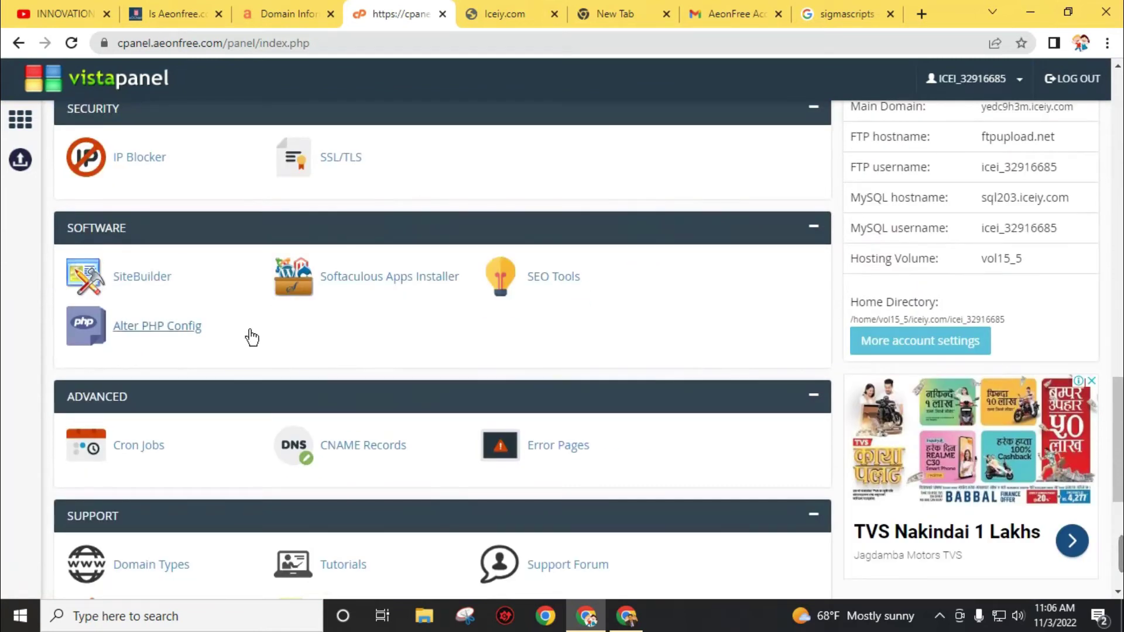
# - Start a WordPress installation from the Softaculous Apps Installer
pyautogui.click(345, 285)
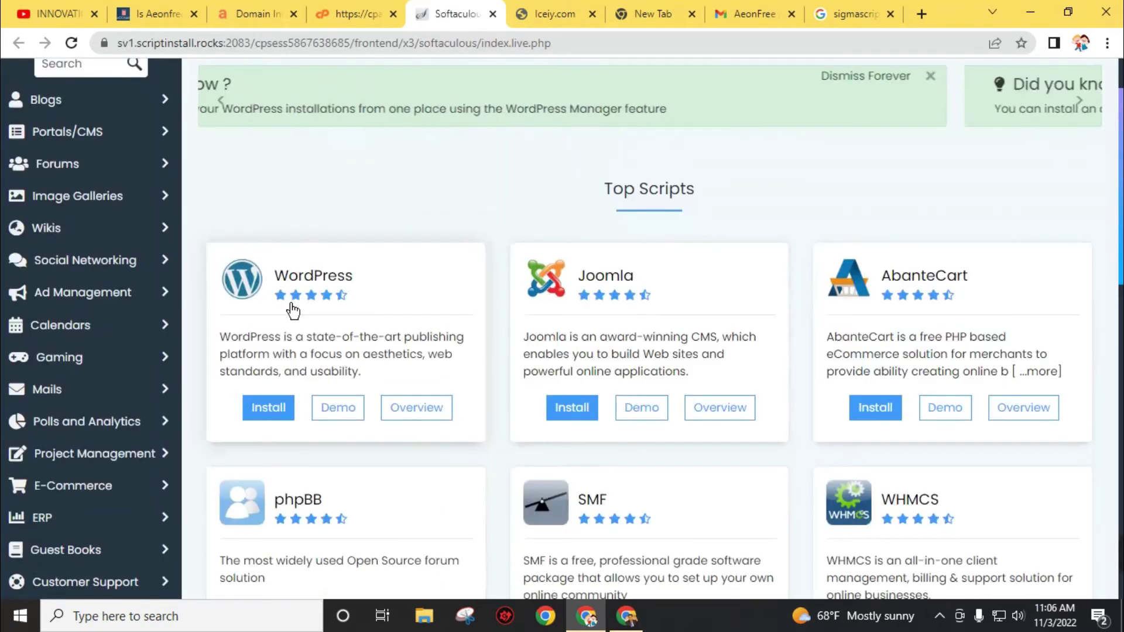
pyautogui.scroll(-15, 271, 509)
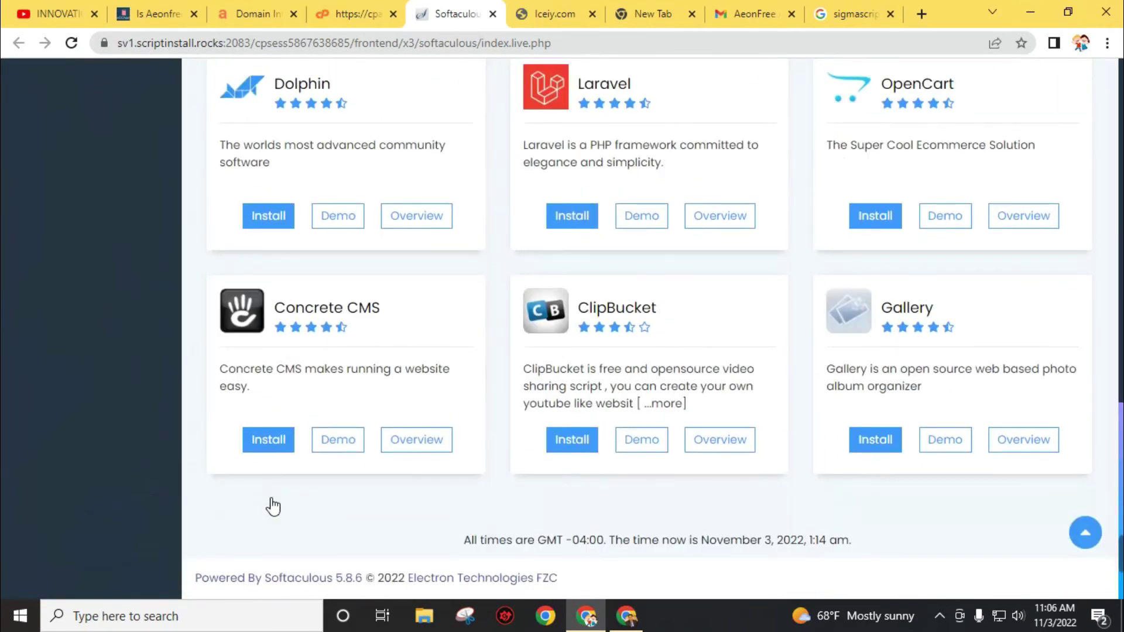
pyautogui.scroll(12, 273, 506)
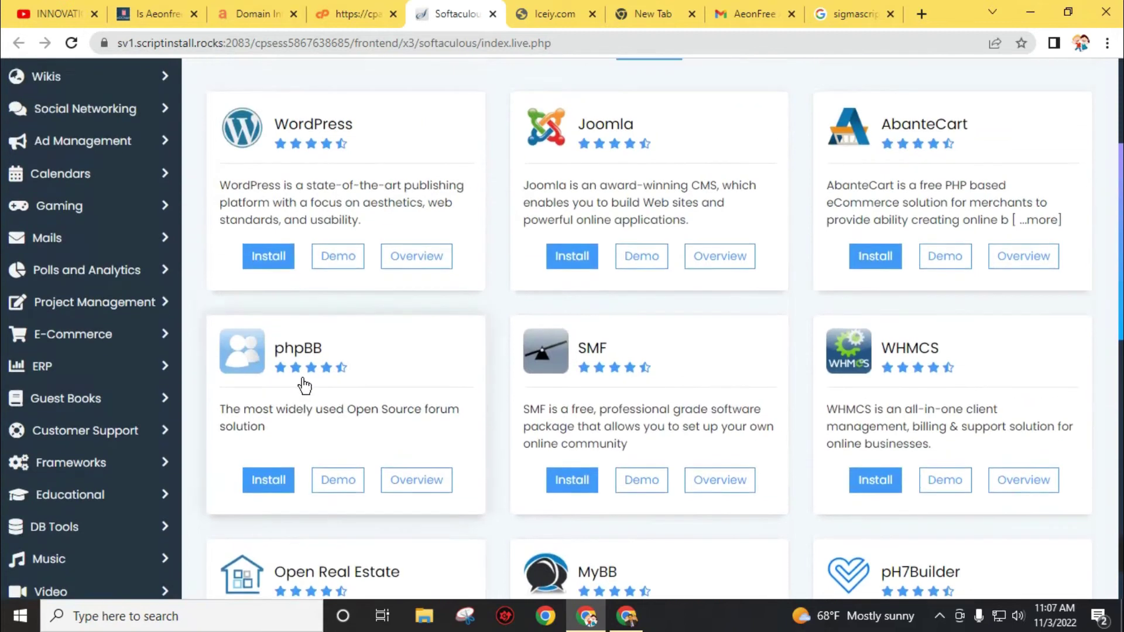
pyautogui.scroll(1, 281, 352)
pyautogui.click(269, 287)
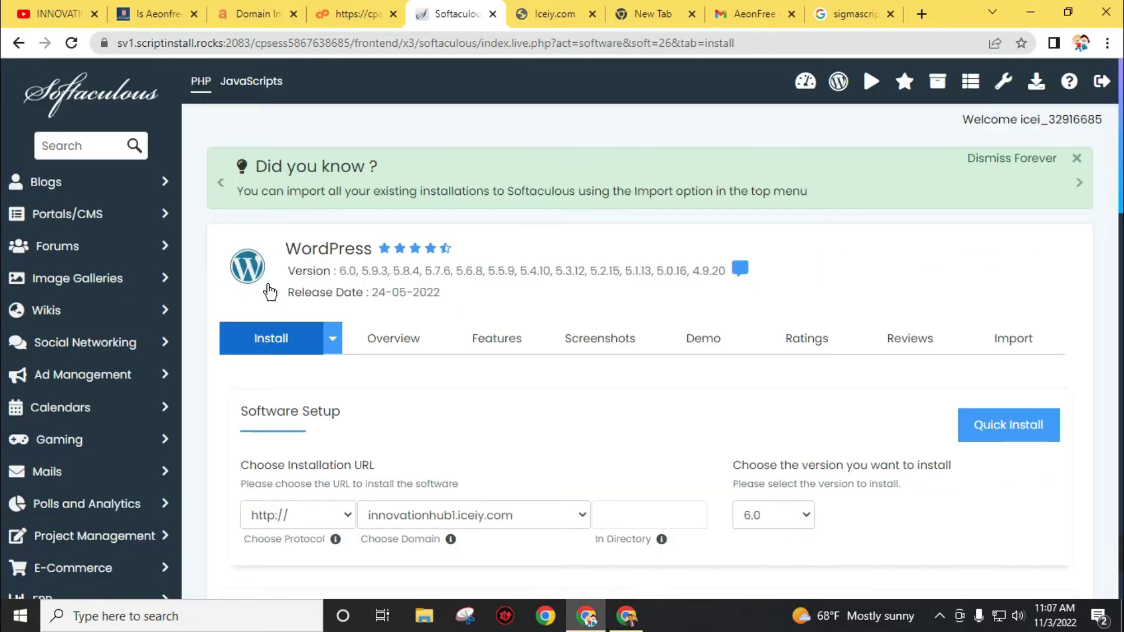
pyautogui.scroll(-4, 270, 291)
pyautogui.click(321, 267)
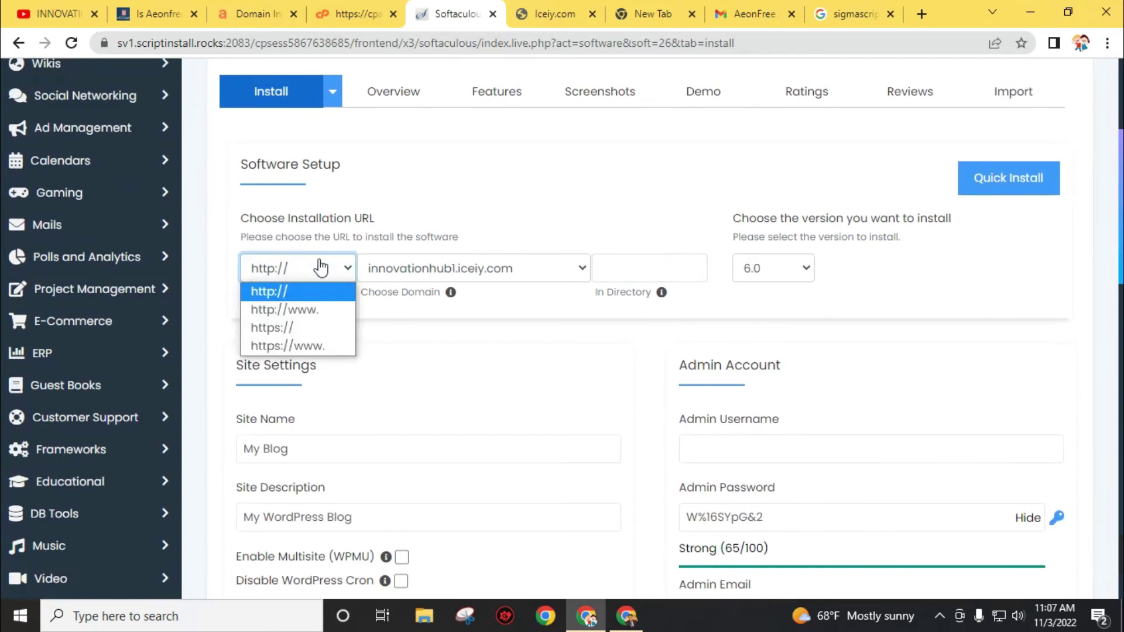
pyautogui.click(310, 317)
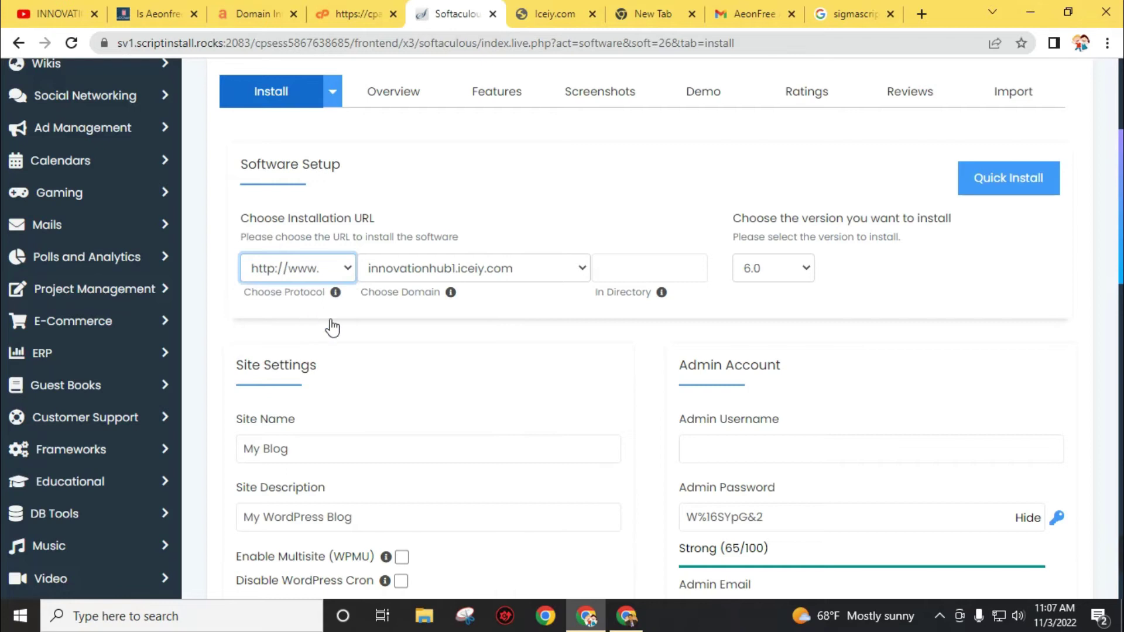
pyautogui.scroll(-3, 328, 326)
pyautogui.click(353, 283)
pyautogui.moveTo(353, 284); pyautogui.dragTo(221, 291)
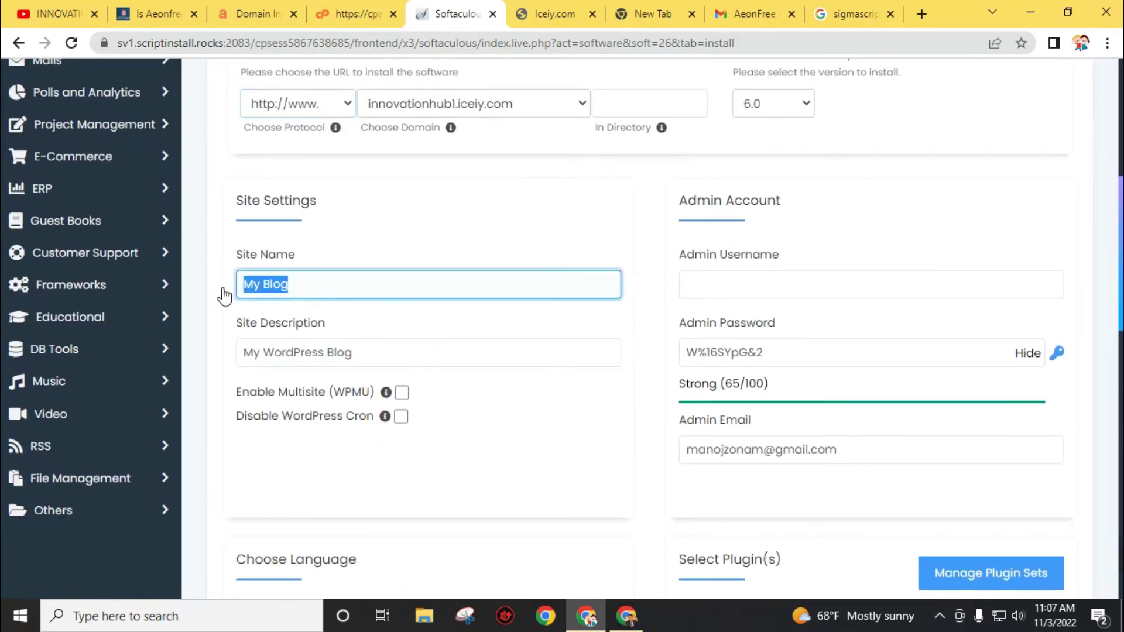
pyautogui.write('inn')
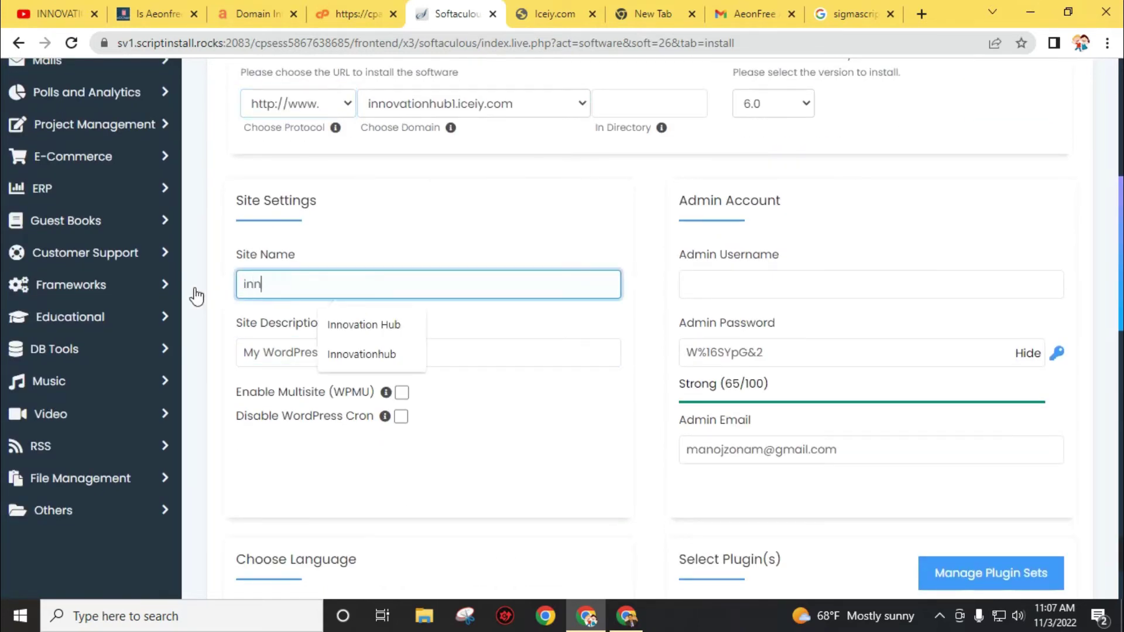
pyautogui.write('ovation h')
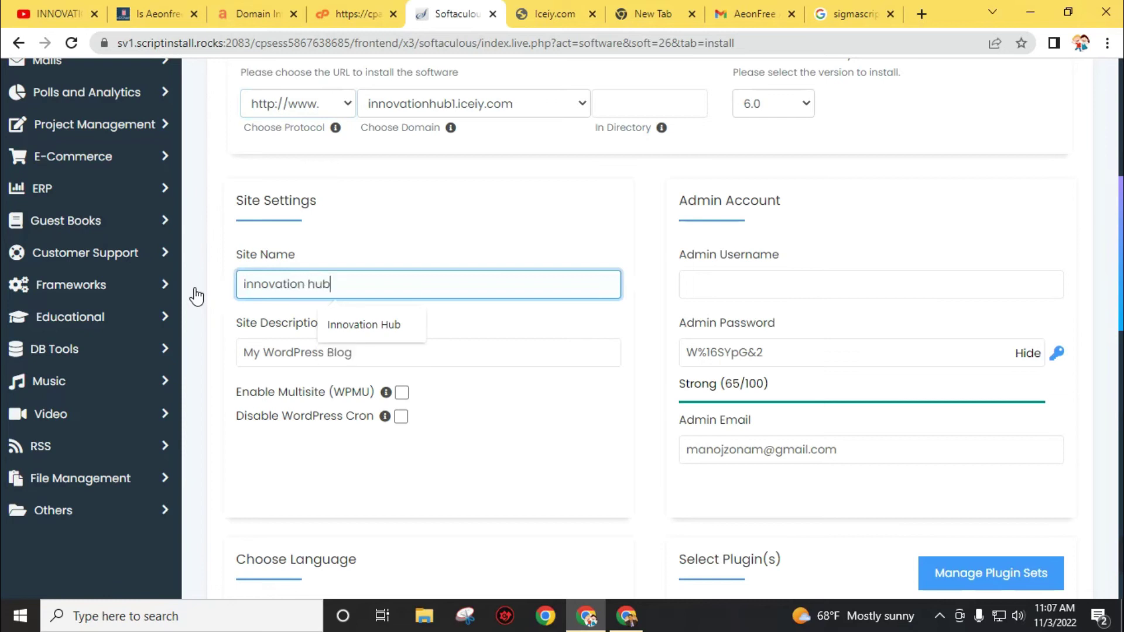
pyautogui.write('ub')
pyautogui.click(416, 351)
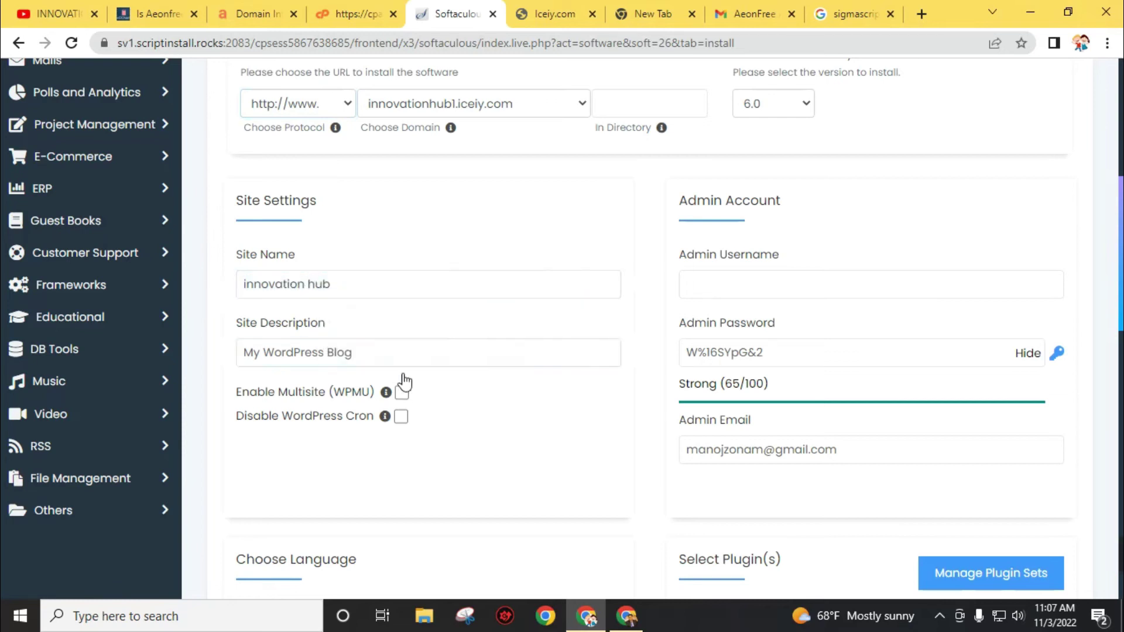
pyautogui.moveTo(413, 362); pyautogui.dragTo(233, 374)
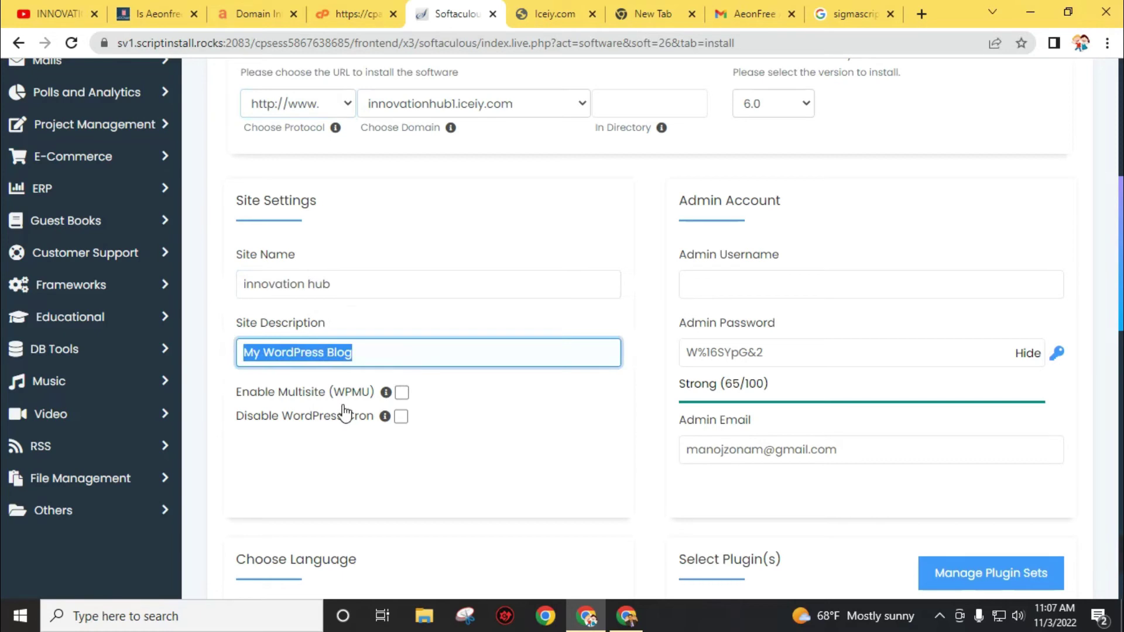
# - Set admin username 'admin' and a new admin password, reviewing the admin email
pyautogui.click(743, 286)
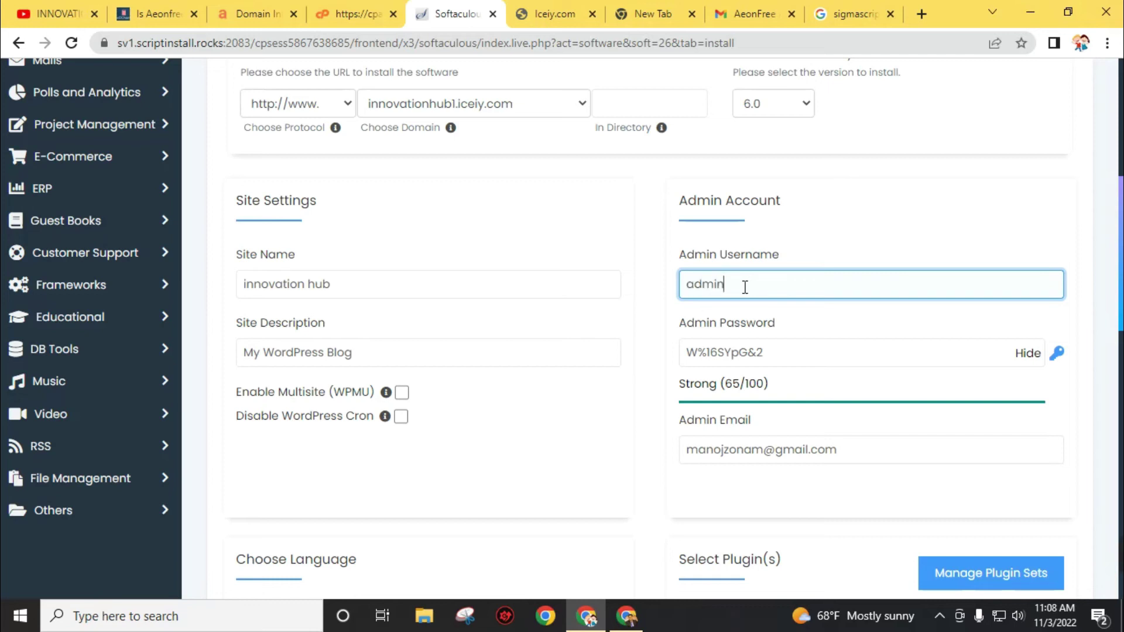
pyautogui.tripleClick(772, 353)
pyautogui.write('admin123')
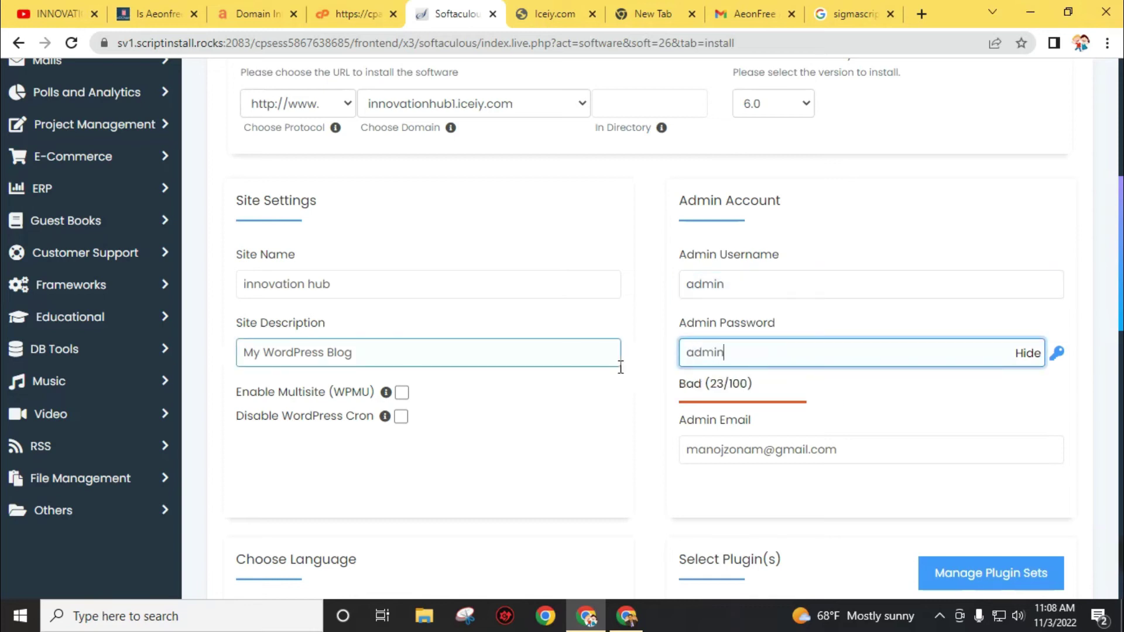
pyautogui.scroll(-3, 644, 373)
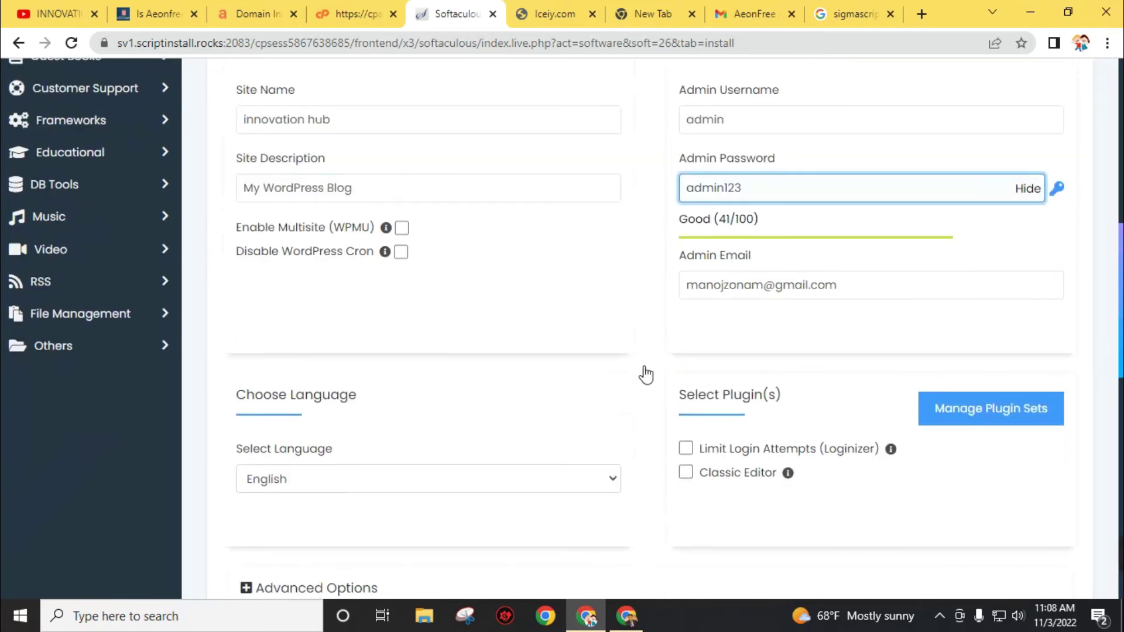
pyautogui.click(810, 286)
pyautogui.scroll(-3, 804, 207)
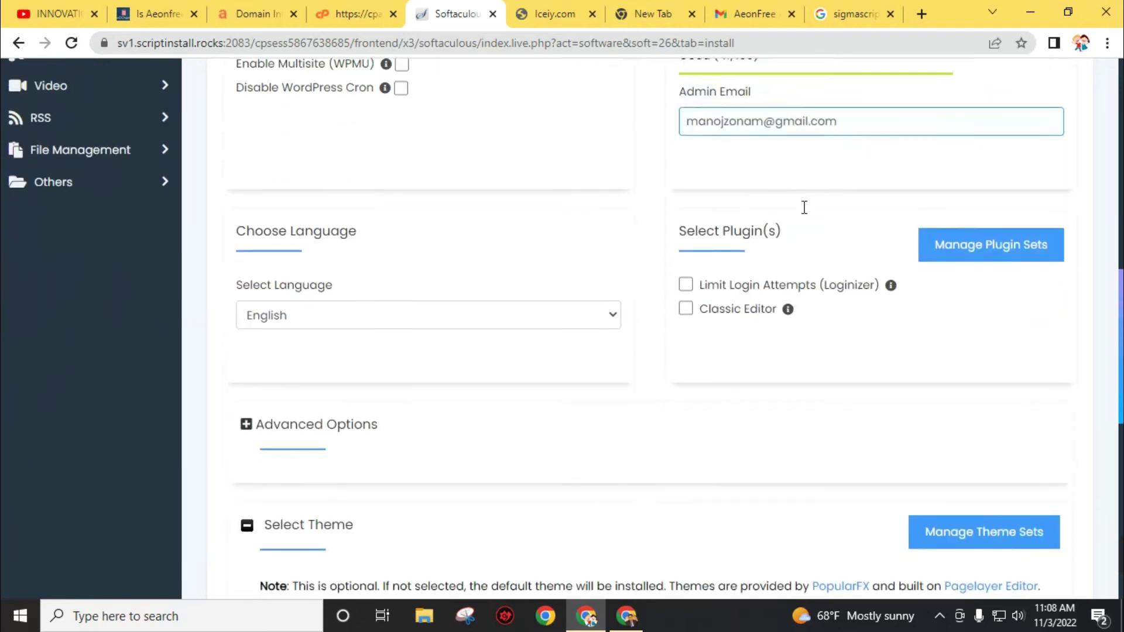
pyautogui.scroll(-10, 534, 314)
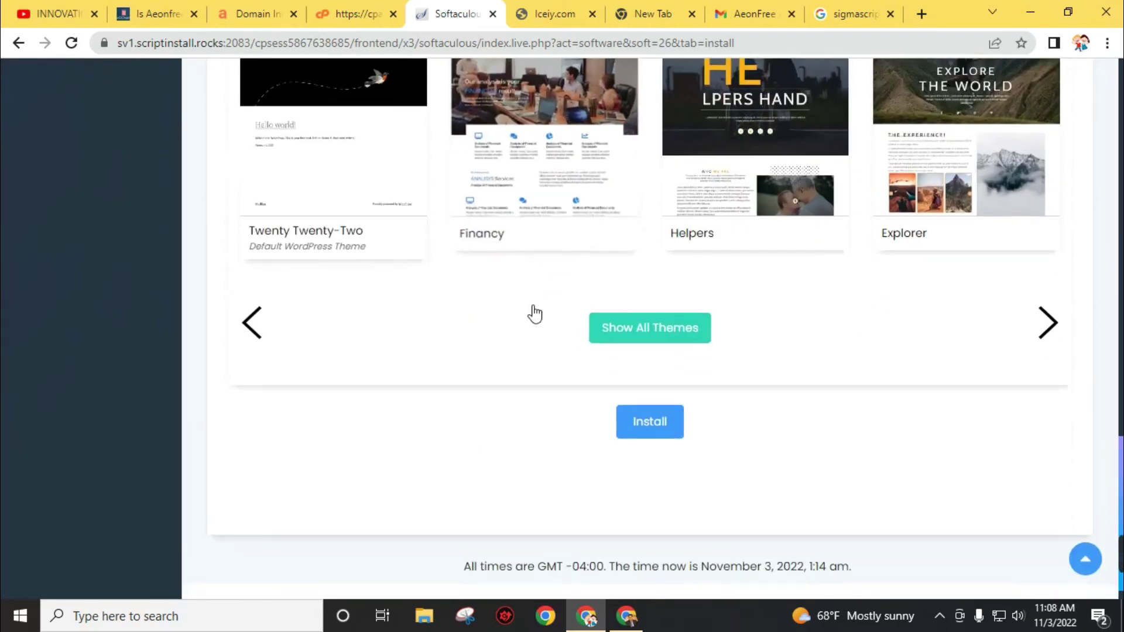
# - Install WordPress and check it is live at innovationhub1.iceiy.com/wp with admin at /wp/wp-admin/
pyautogui.click(651, 396)
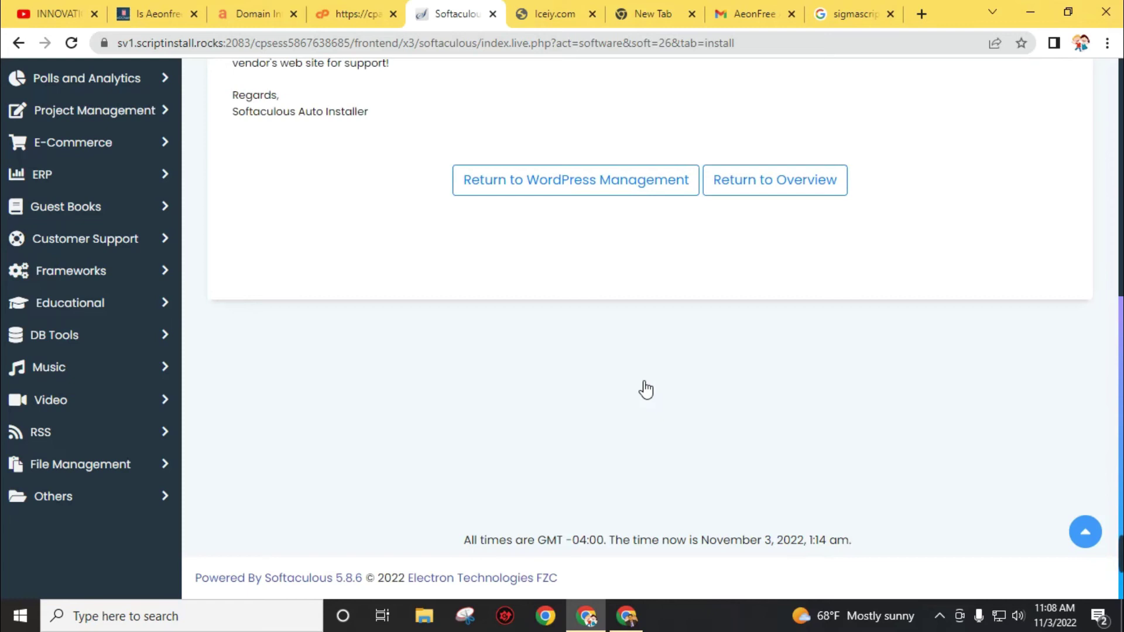
pyautogui.scroll(4, 646, 389)
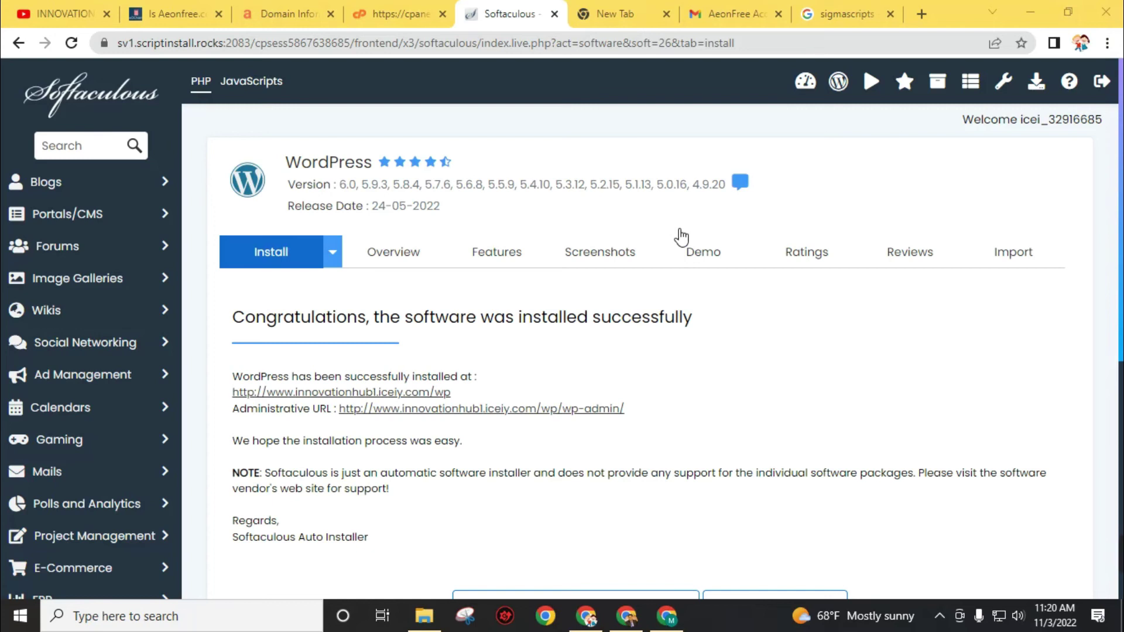
# - Return to the INNOVATION HUB YouTube channel's Videos page in the first browser tab
pyautogui.click(50, 21)
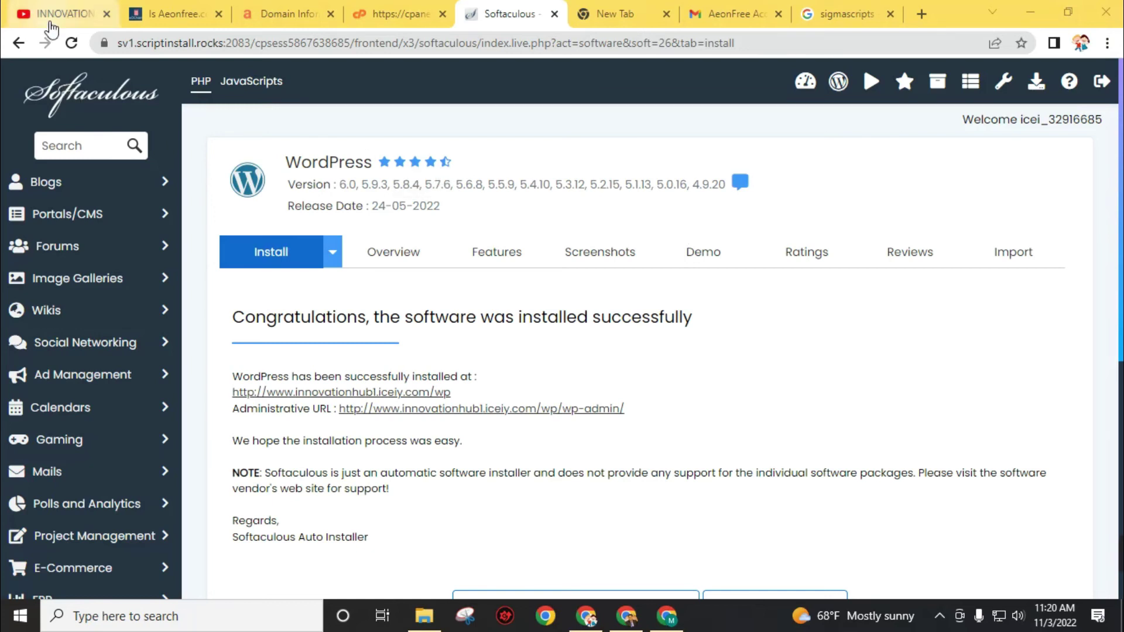
pyautogui.moveTo(532, 301)
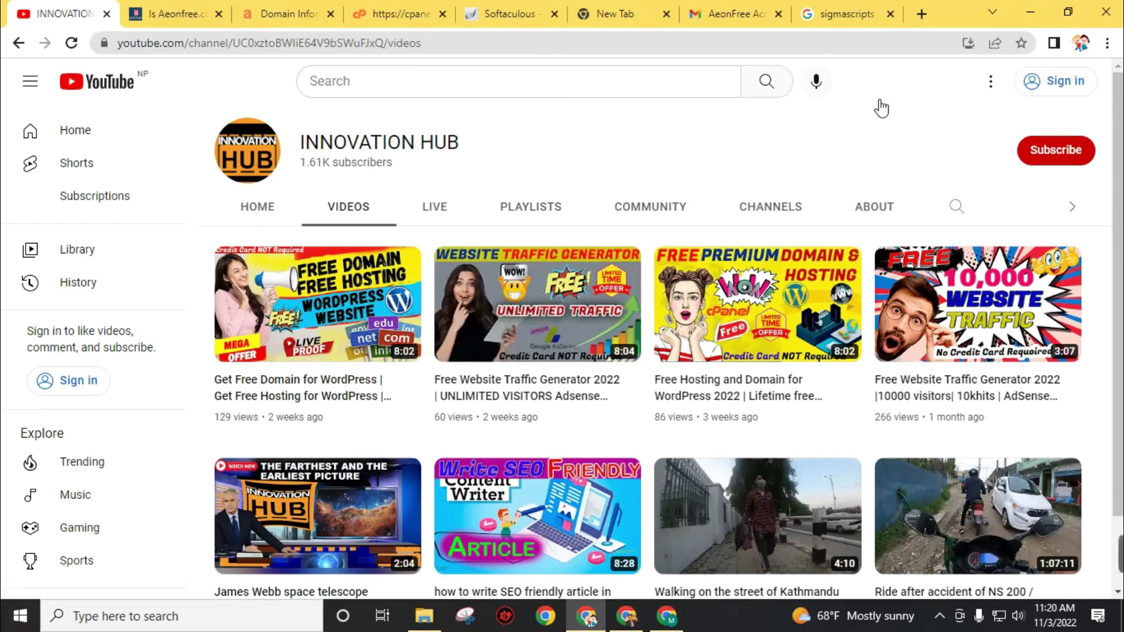
pyautogui.scroll(-2, 732, 264)
pyautogui.scroll(2, 632, 311)
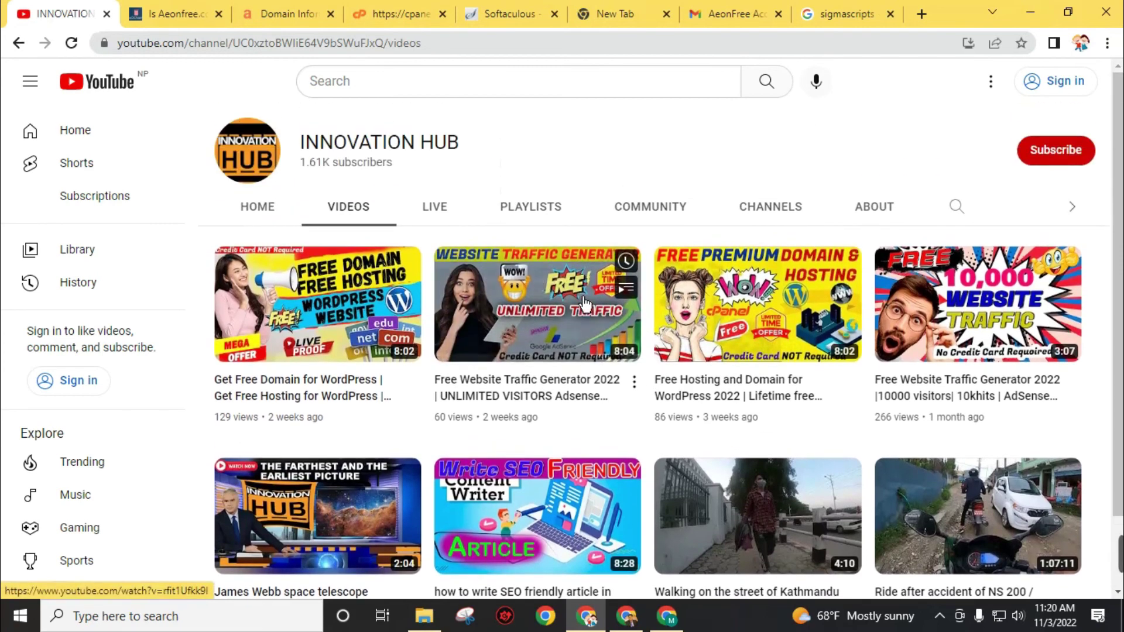